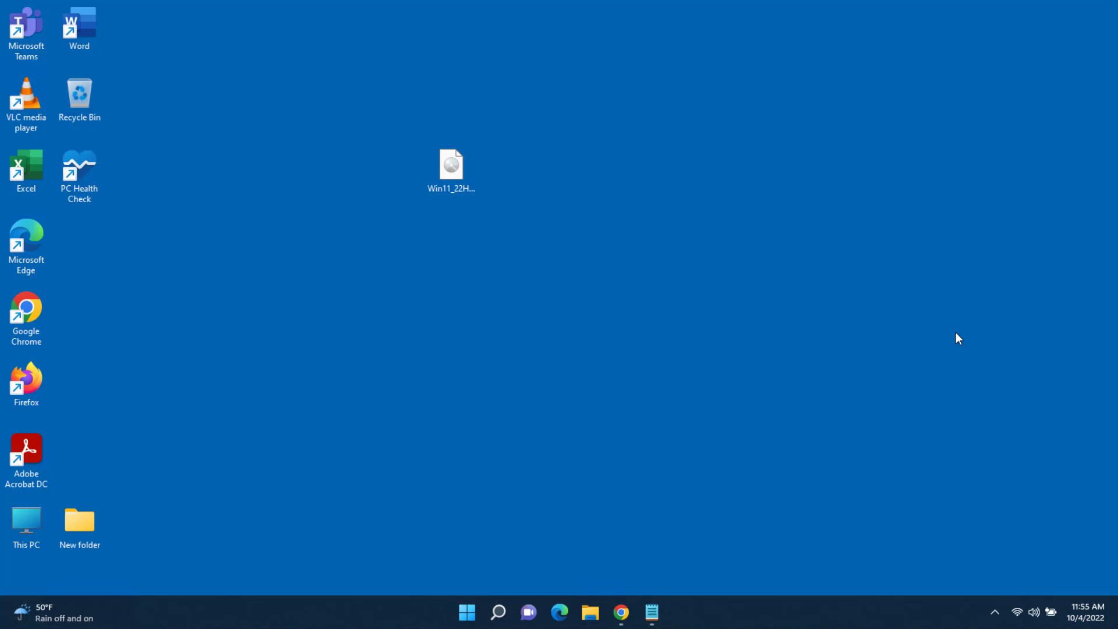
Look up the About your PC page through Windows search, then close Settings.
right_click(469, 614)
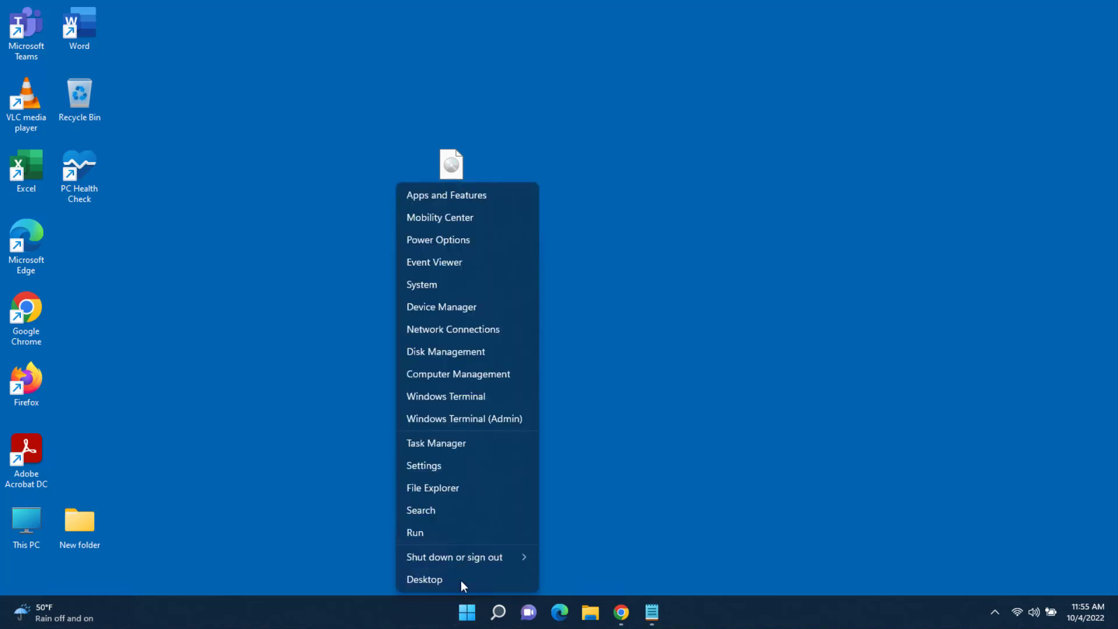
click(430, 509)
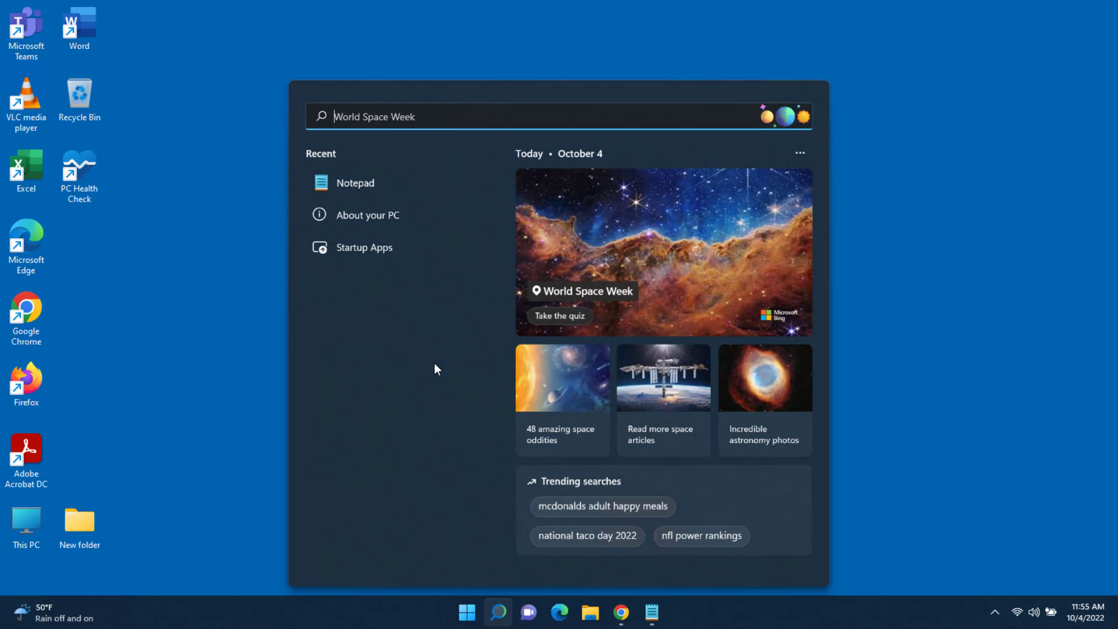
text(about)
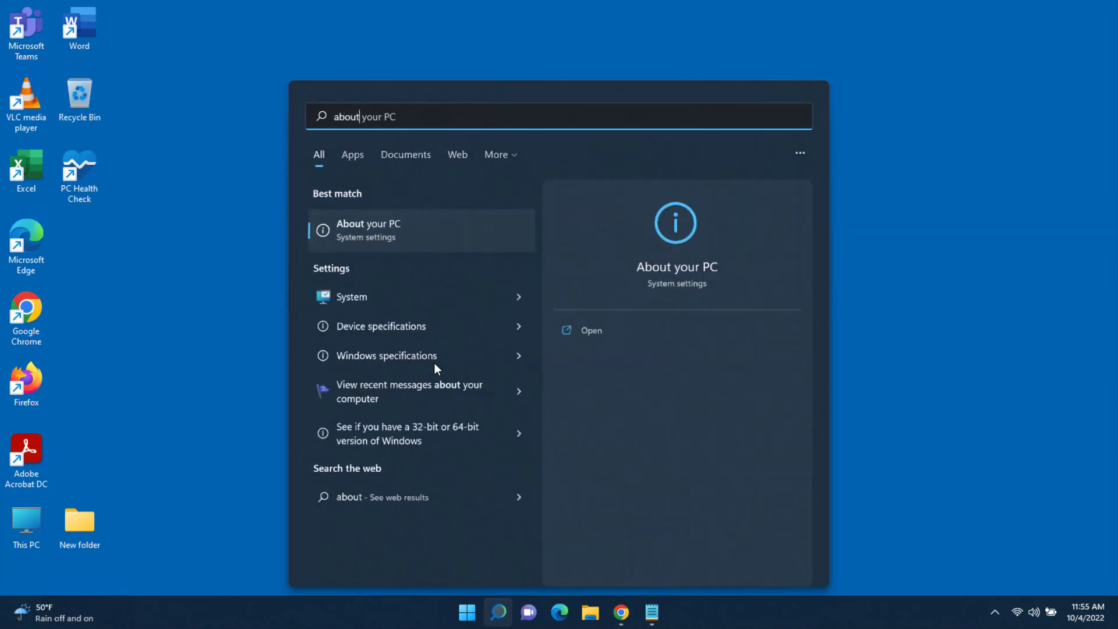
click(403, 234)
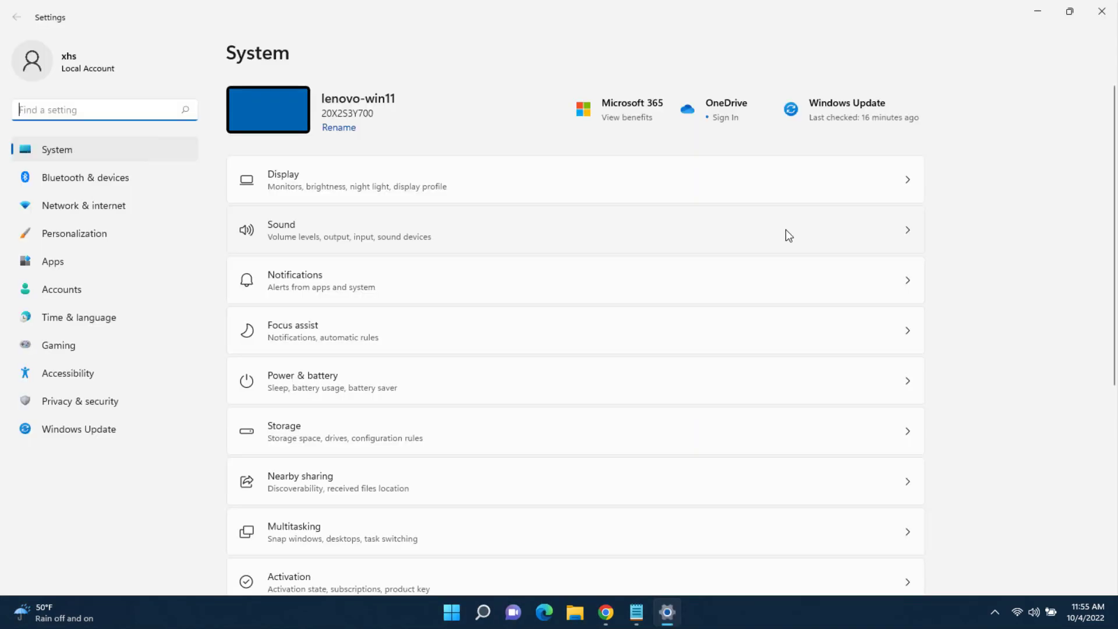
click(1101, 12)
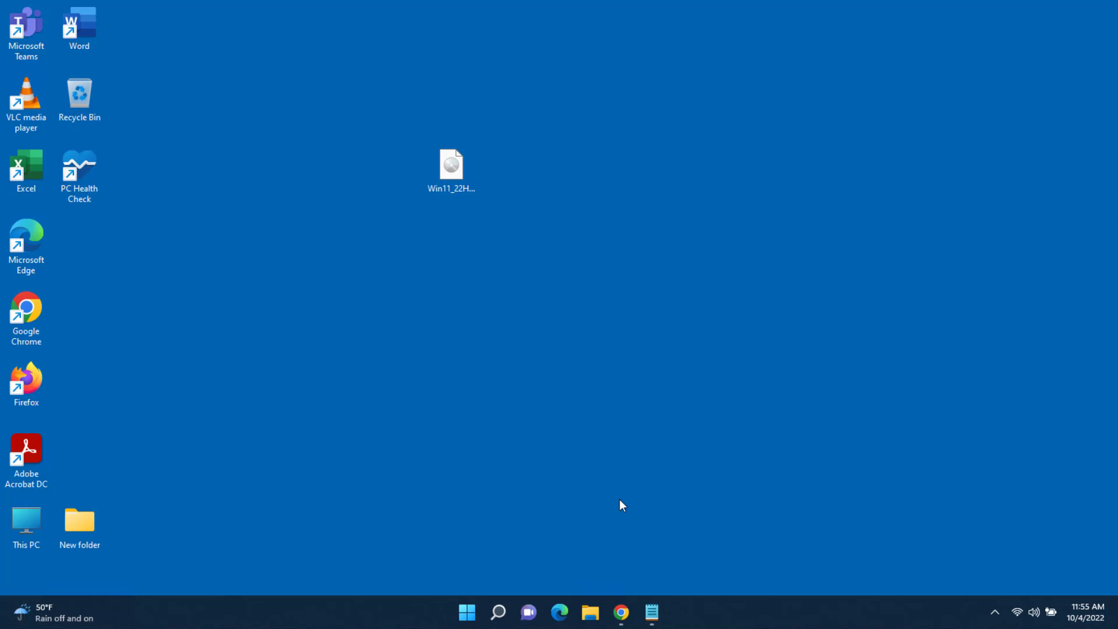
Check for available updates on the Windows Update settings page, then close Settings.
click(467, 612)
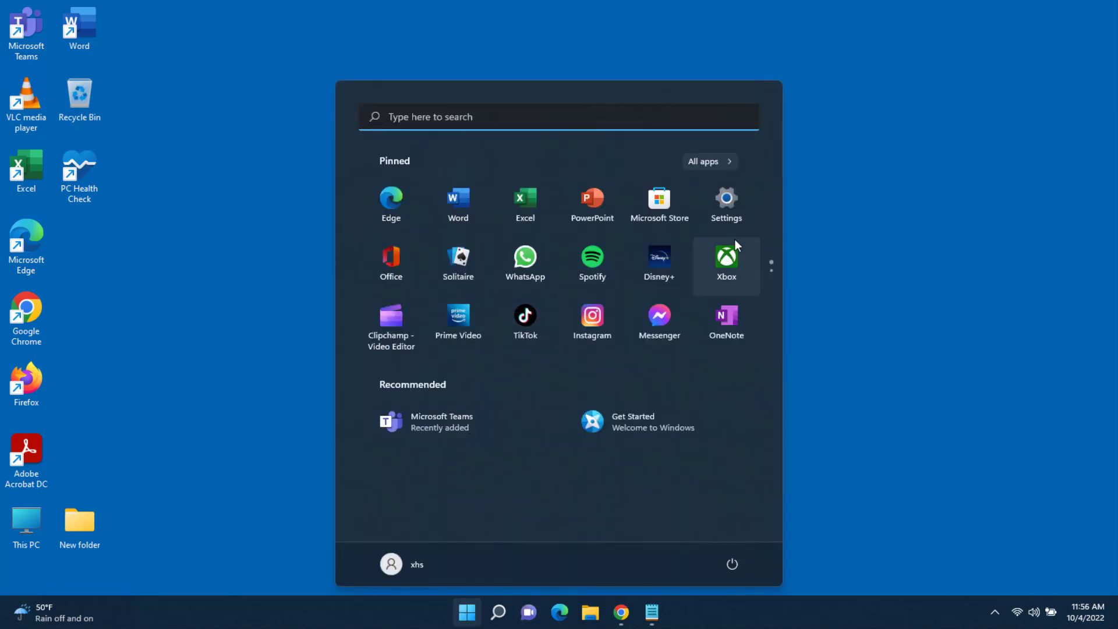
click(728, 201)
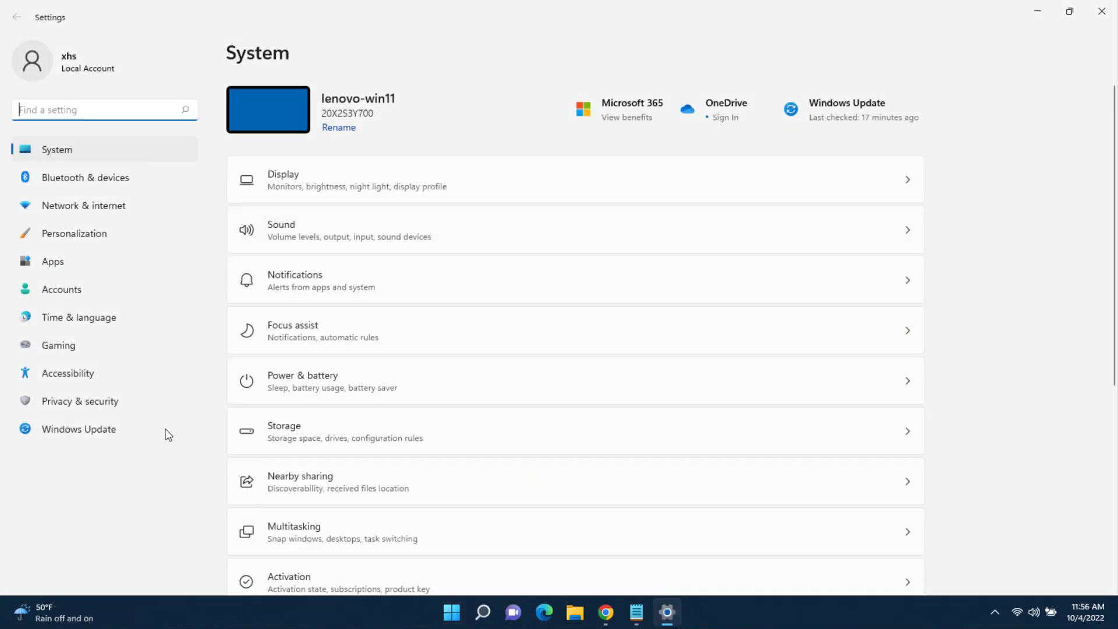
click(97, 431)
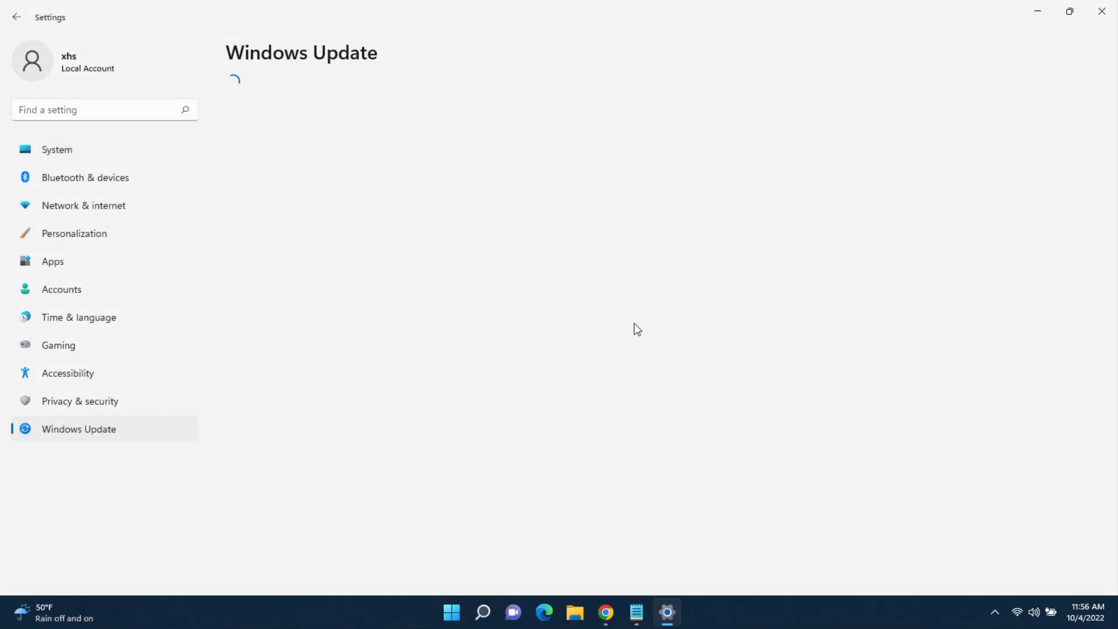
click(848, 118)
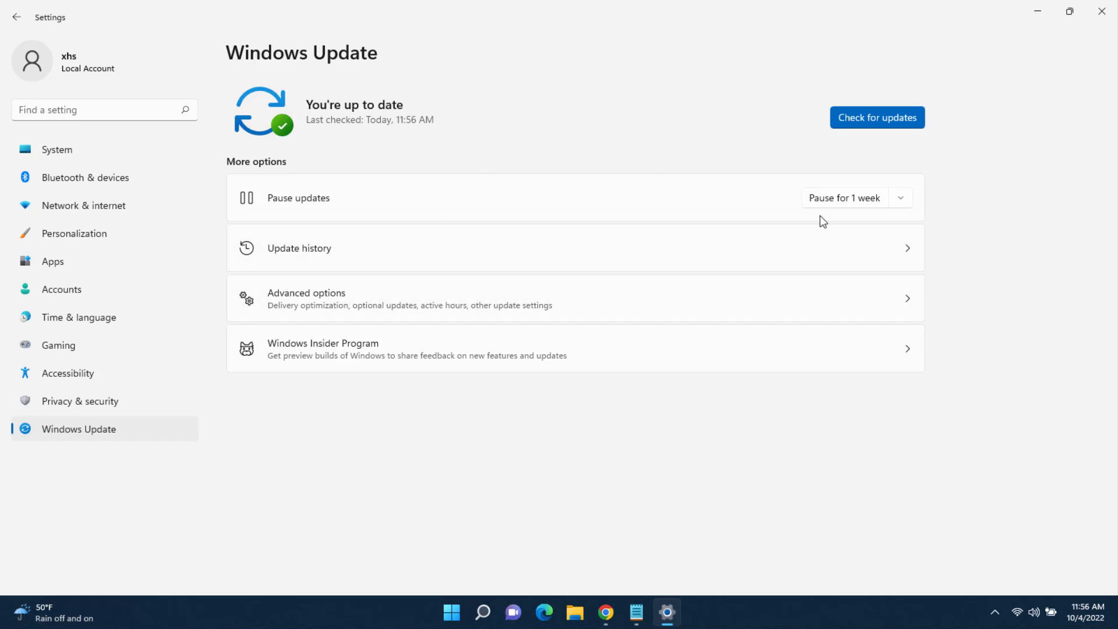
key(alt+F4)
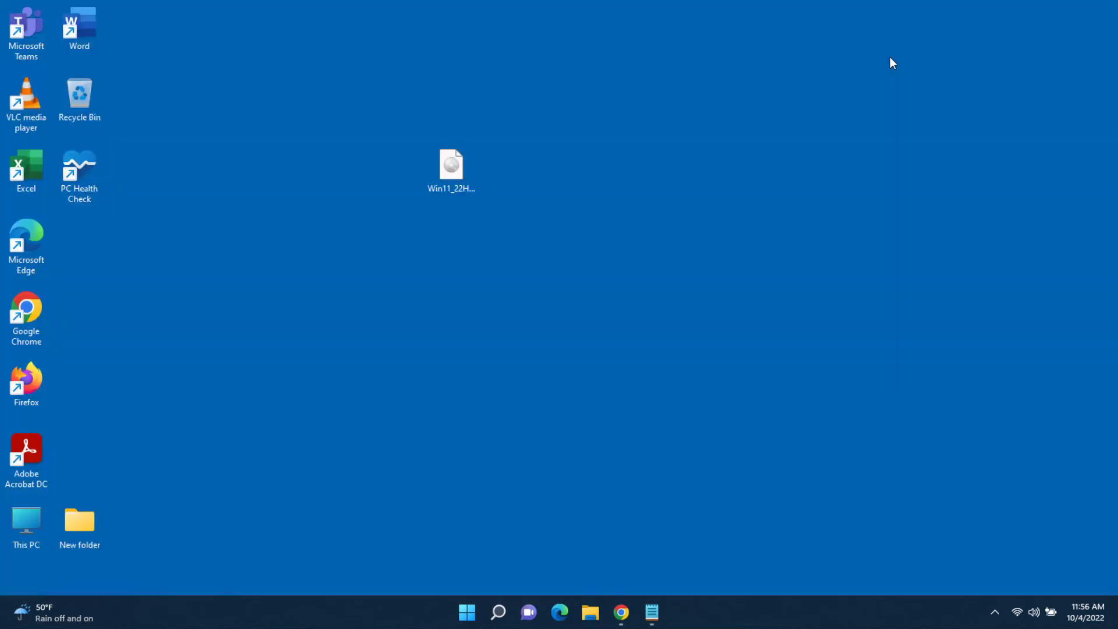
Review the PC Health Check guide in the browser, then minimize the browser.
mouse_move(621, 612)
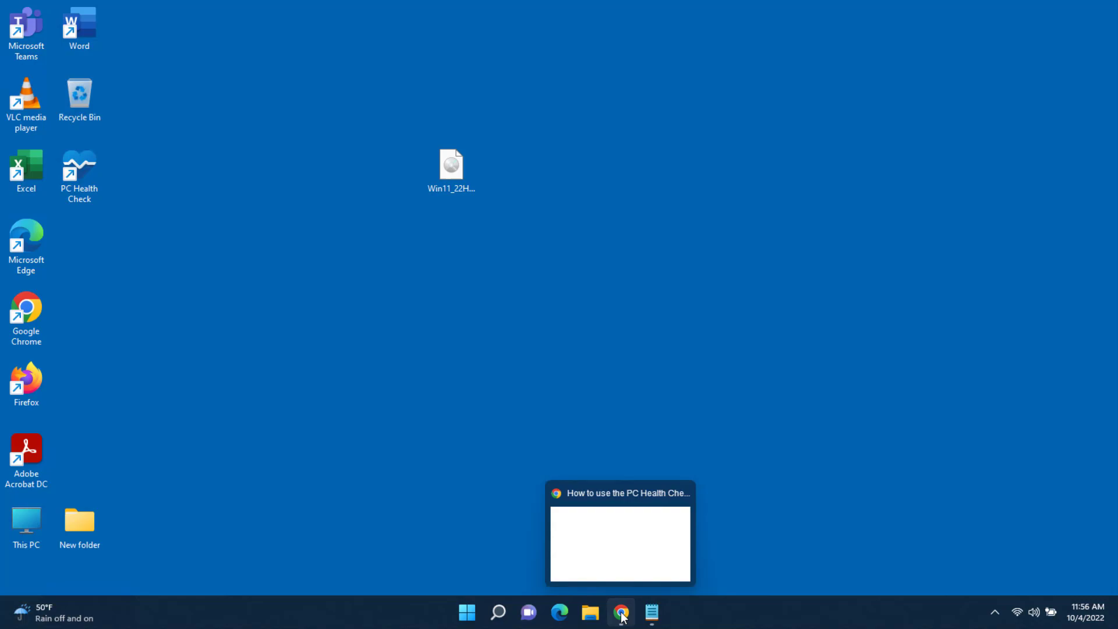
click(634, 511)
scroll(976, 259, up, 5)
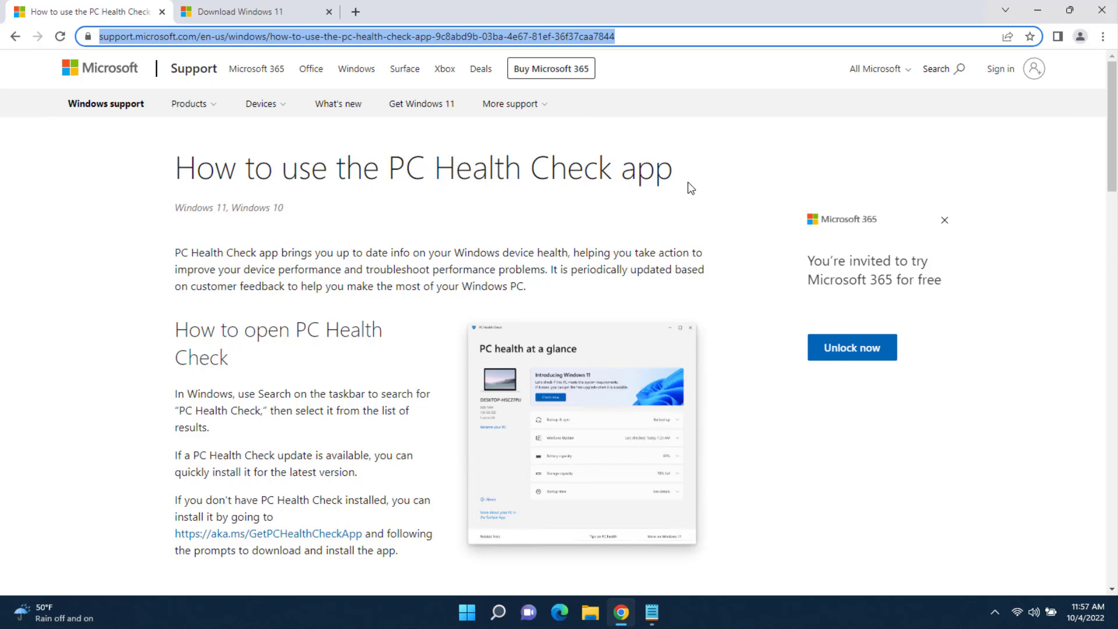
click(1037, 10)
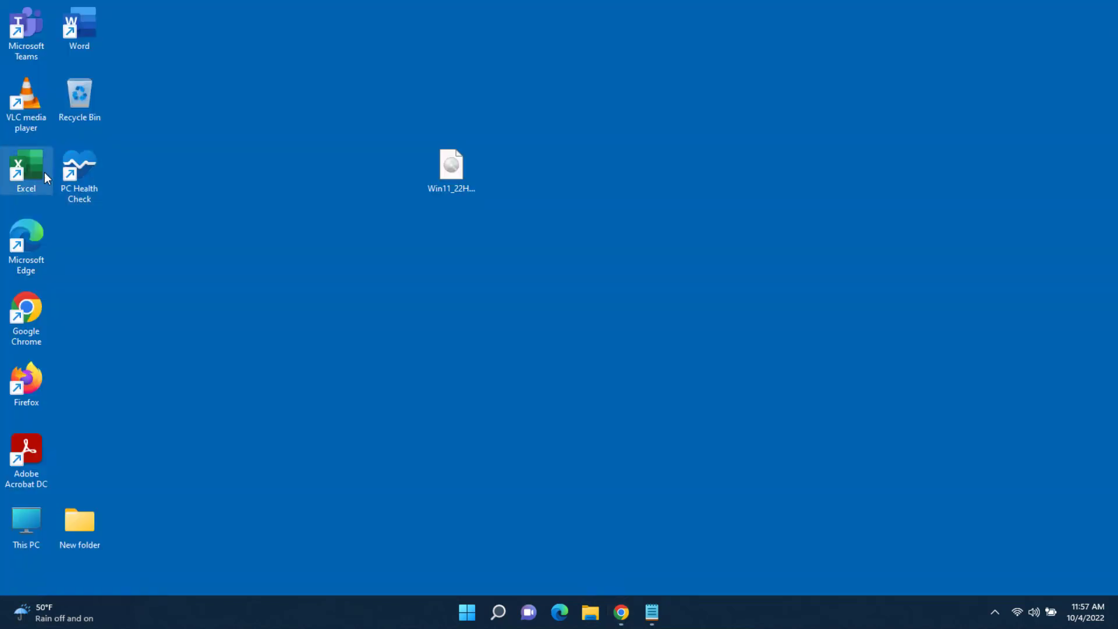
Run PC Health Check to confirm the PC meets Windows 11 requirements, then close it.
double_click(79, 175)
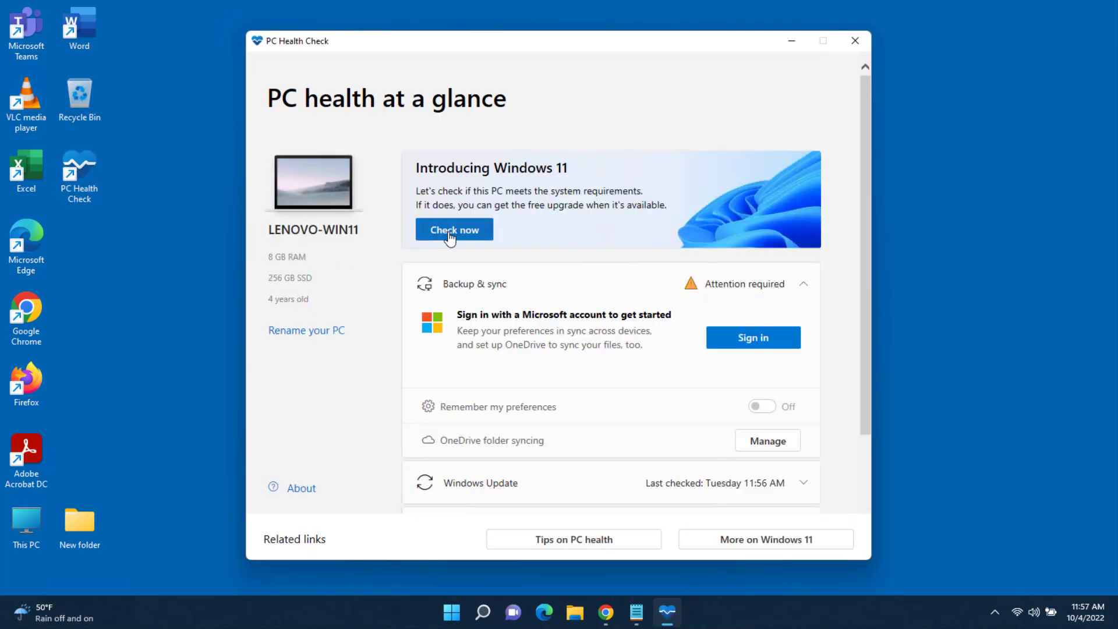
click(450, 233)
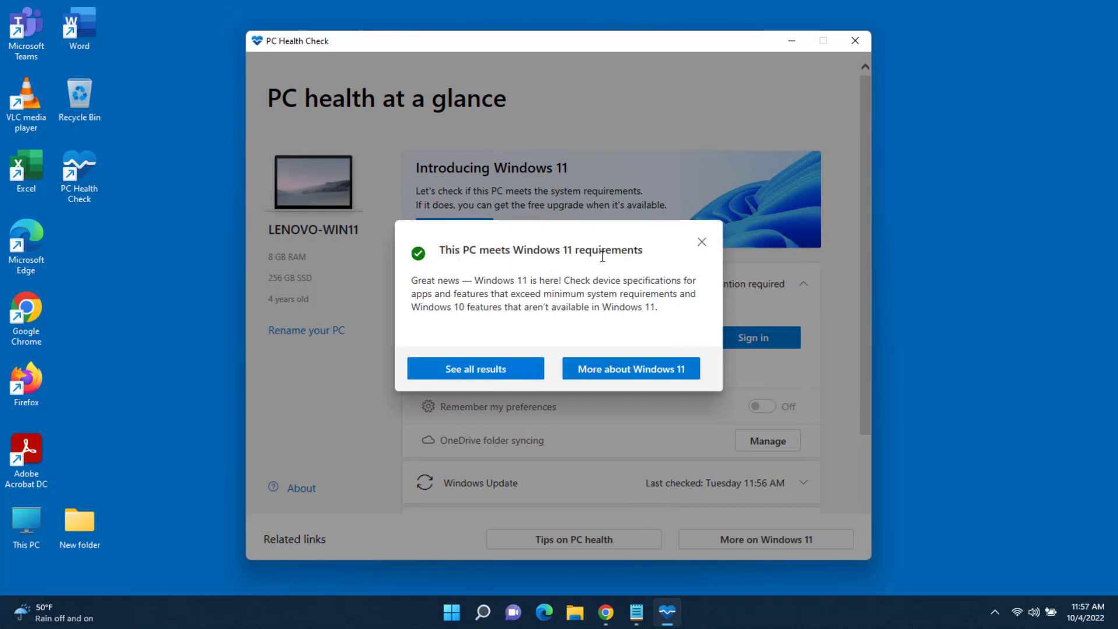
click(702, 242)
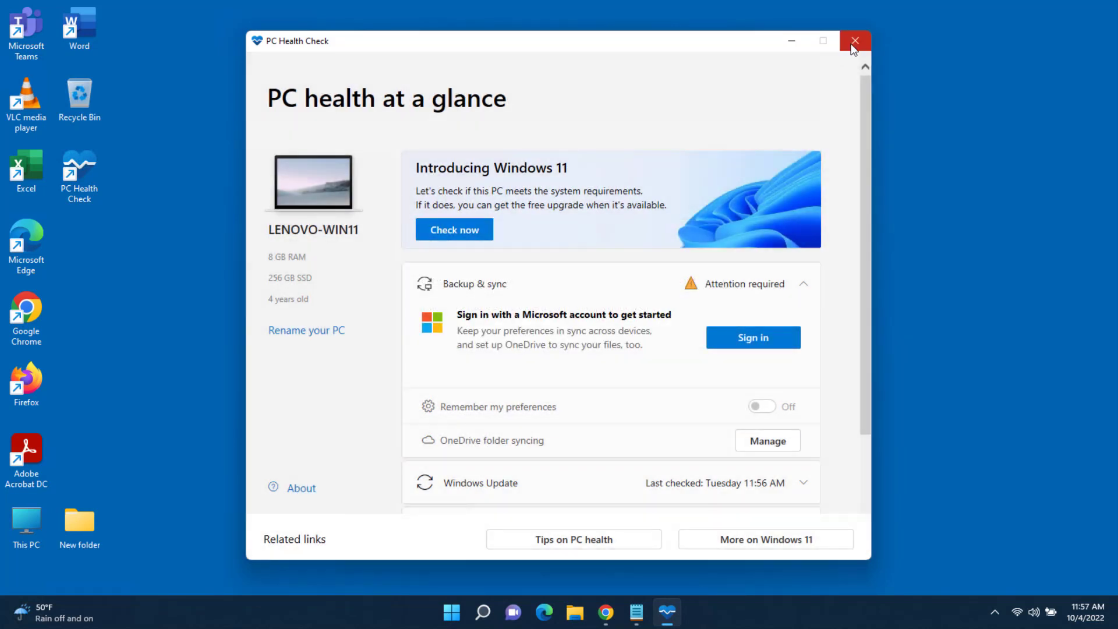
click(854, 42)
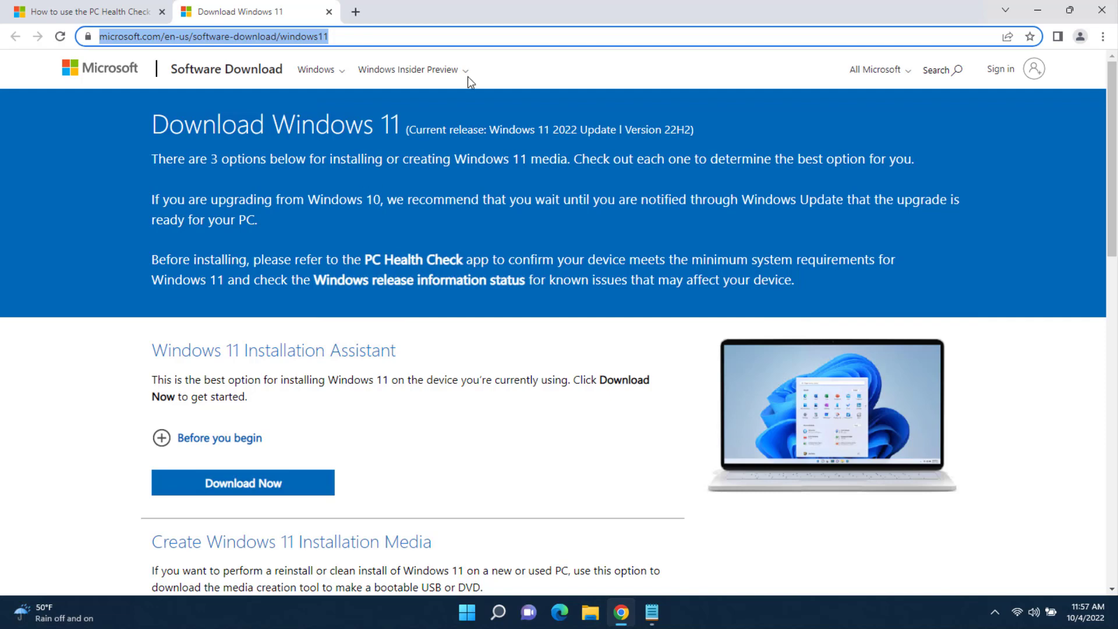
Select Windows 11 (multi-edition ISO) under Download Windows 11 Disk Image (ISO) and confirm the choice.
scroll(477, 180, down, 10)
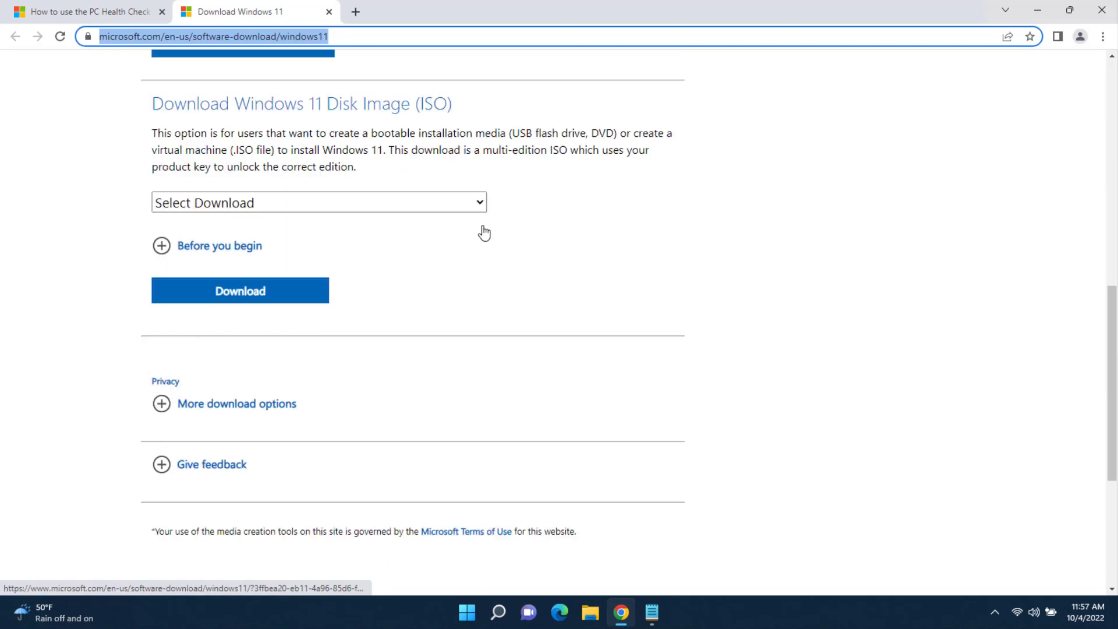
scroll(491, 242, down, 1)
scroll(492, 244, up, 1)
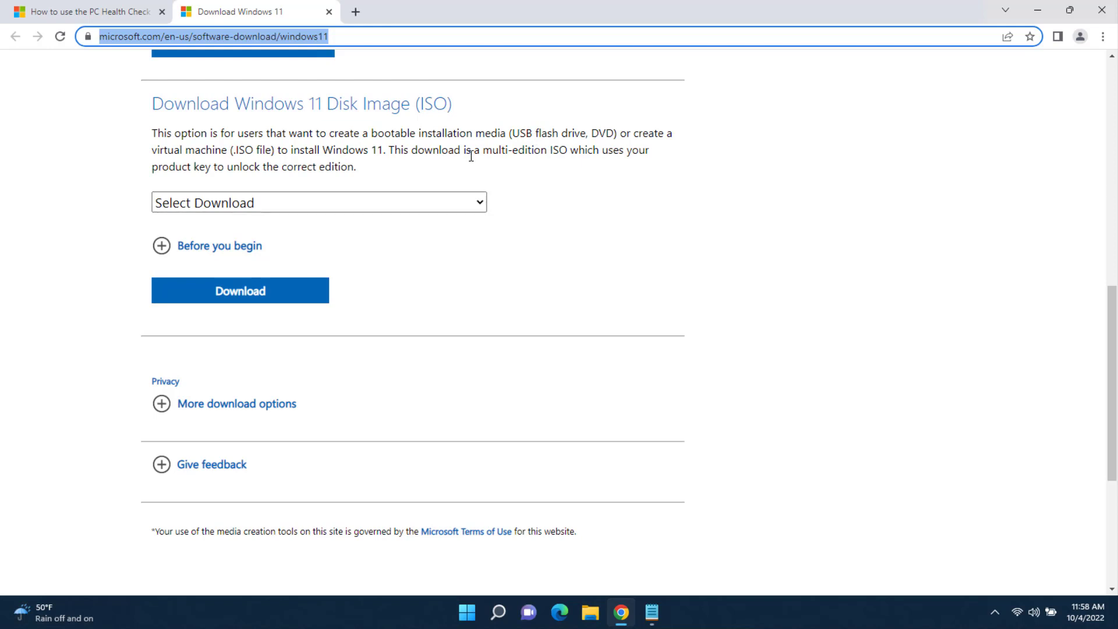
click(474, 202)
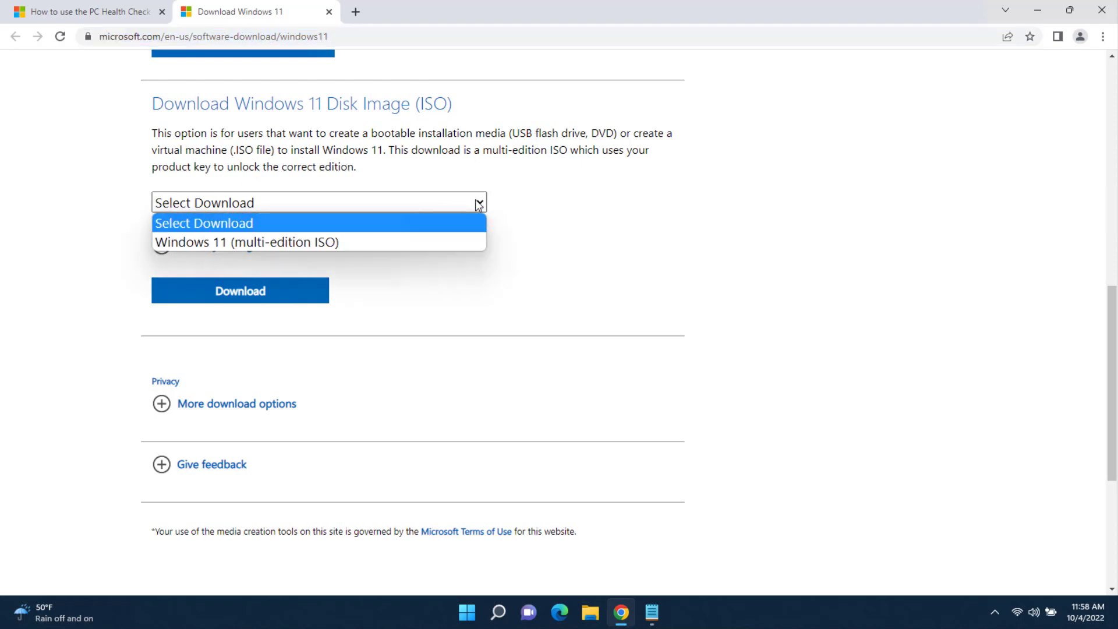
click(205, 241)
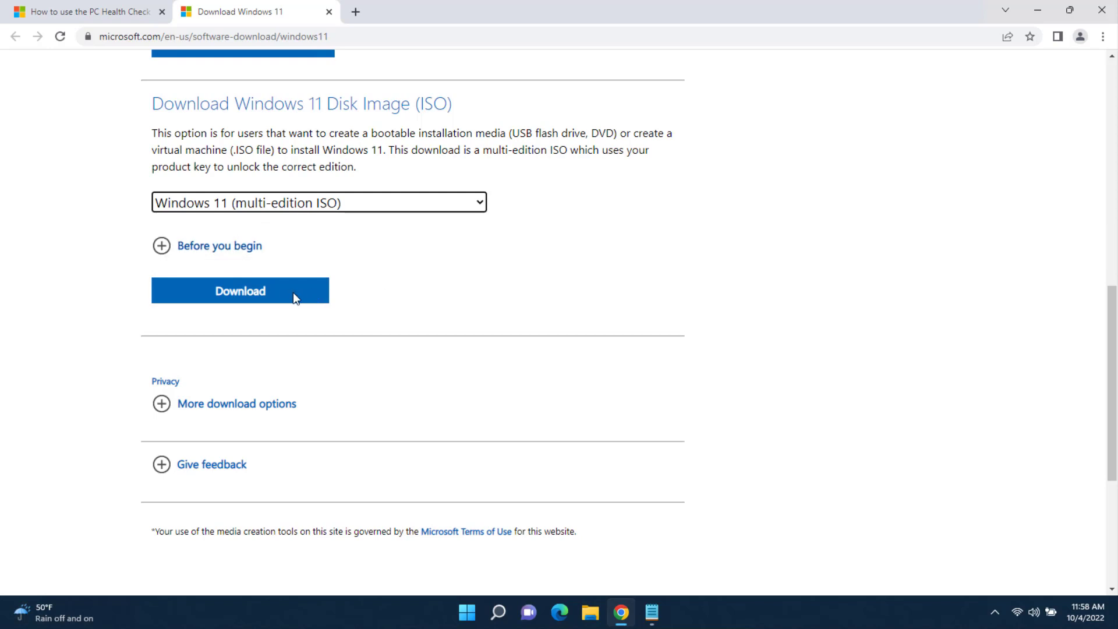
click(249, 291)
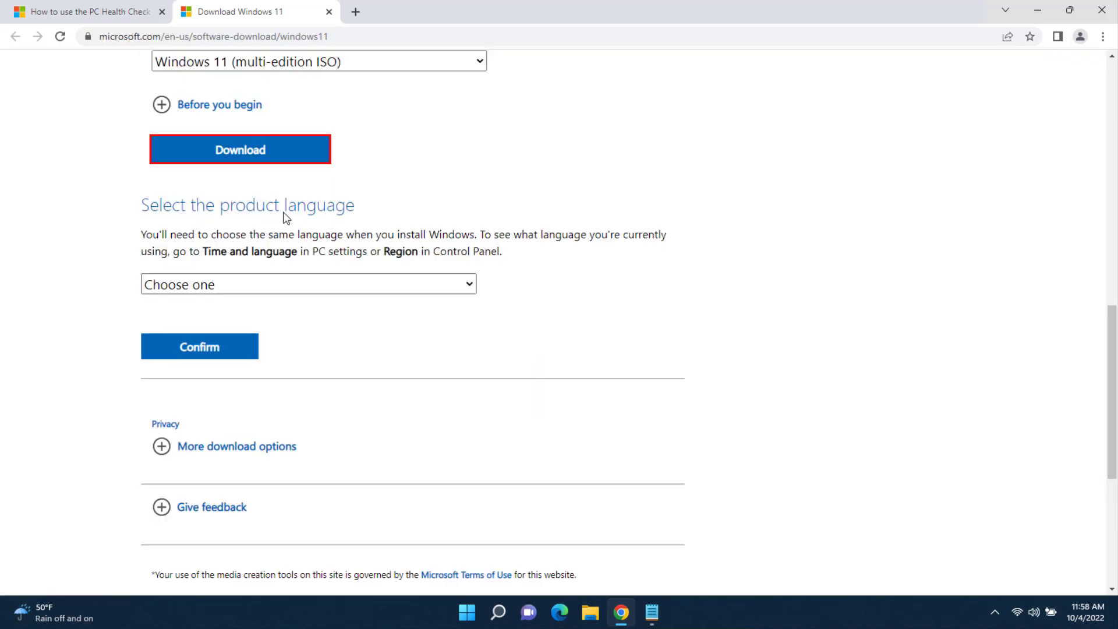
Choose English (United States), confirm it, and start the 64-bit Windows 11 ISO download.
click(447, 285)
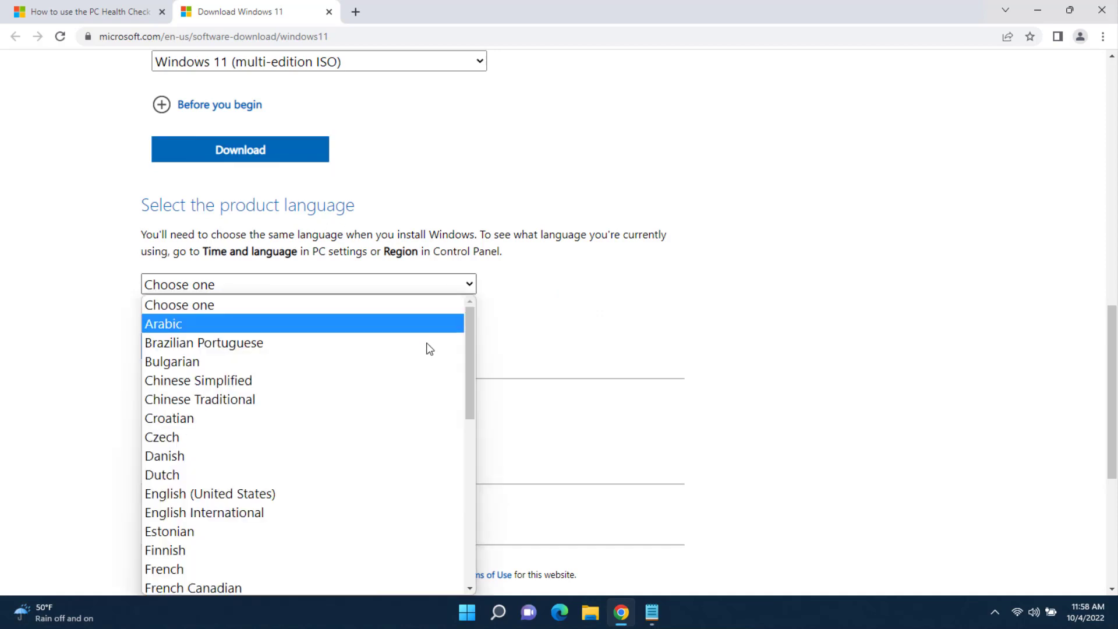
scroll(420, 378, down, 3)
scroll(410, 416, down, 6)
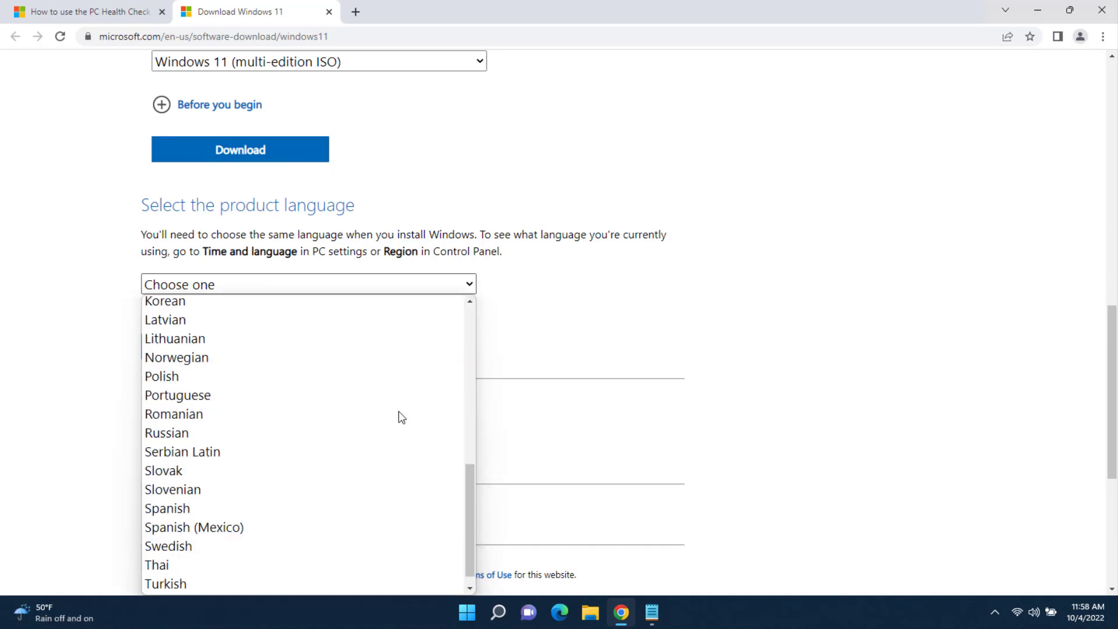
scroll(387, 422, up, 7)
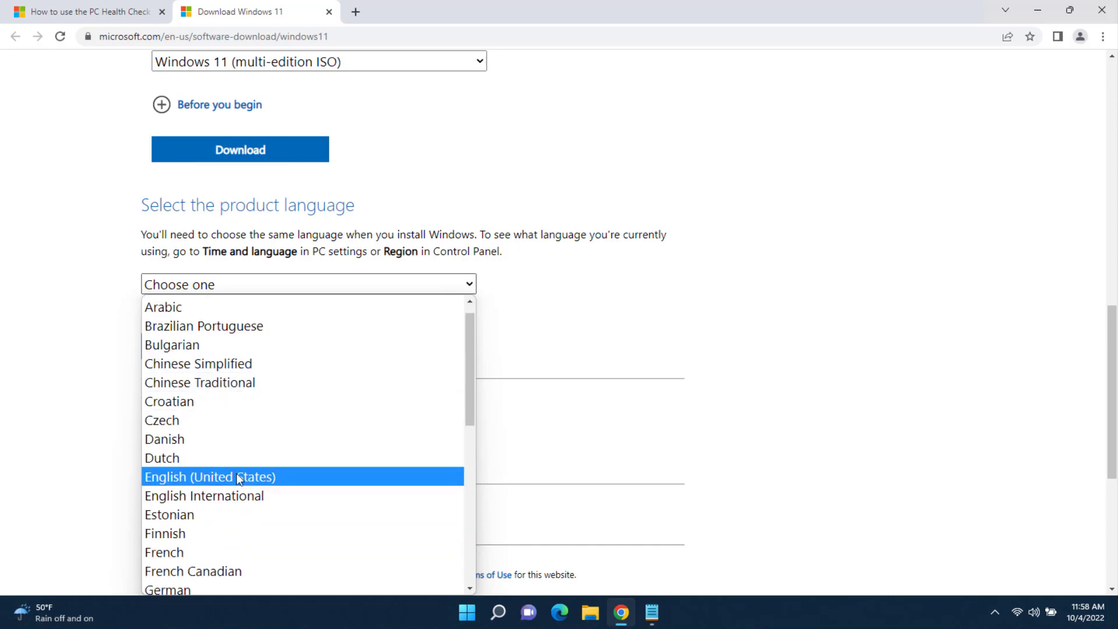
click(237, 477)
click(219, 347)
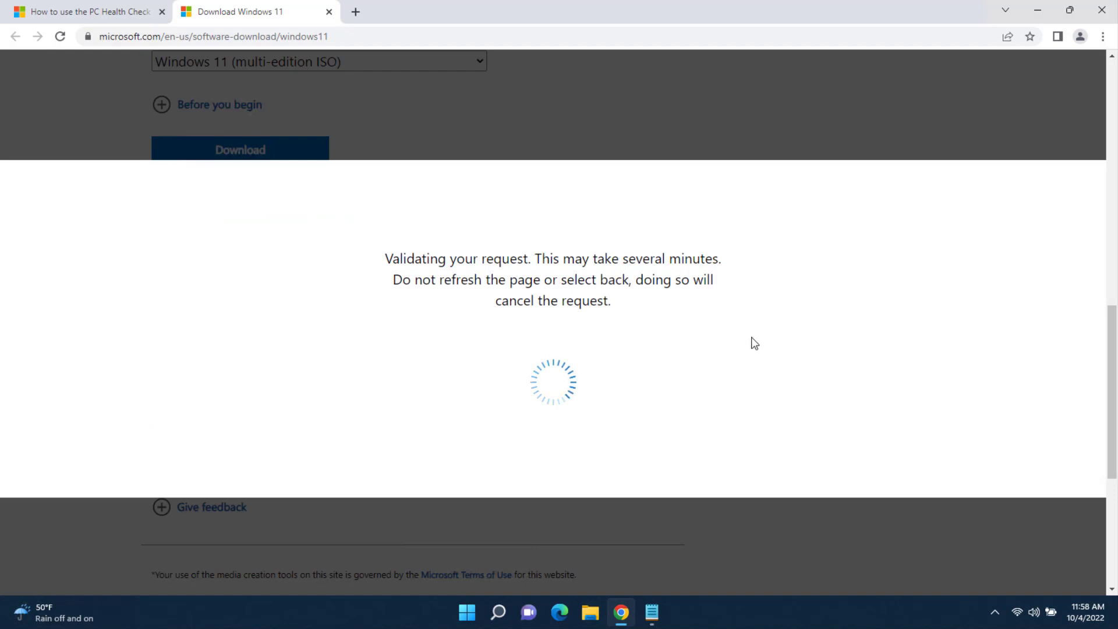
scroll(752, 342, down, 2)
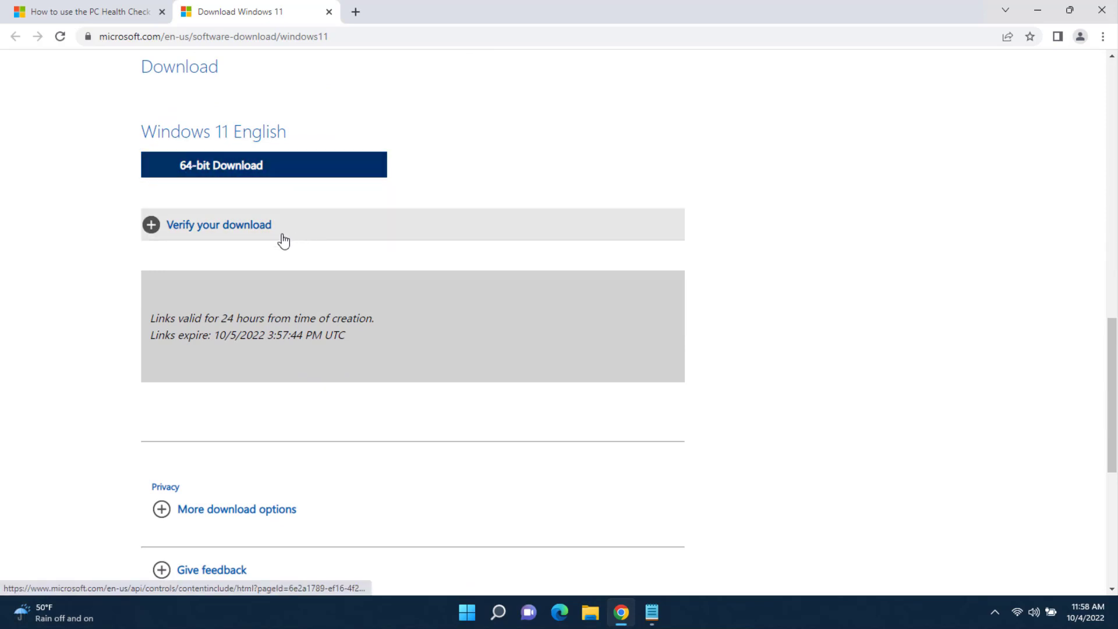
click(223, 170)
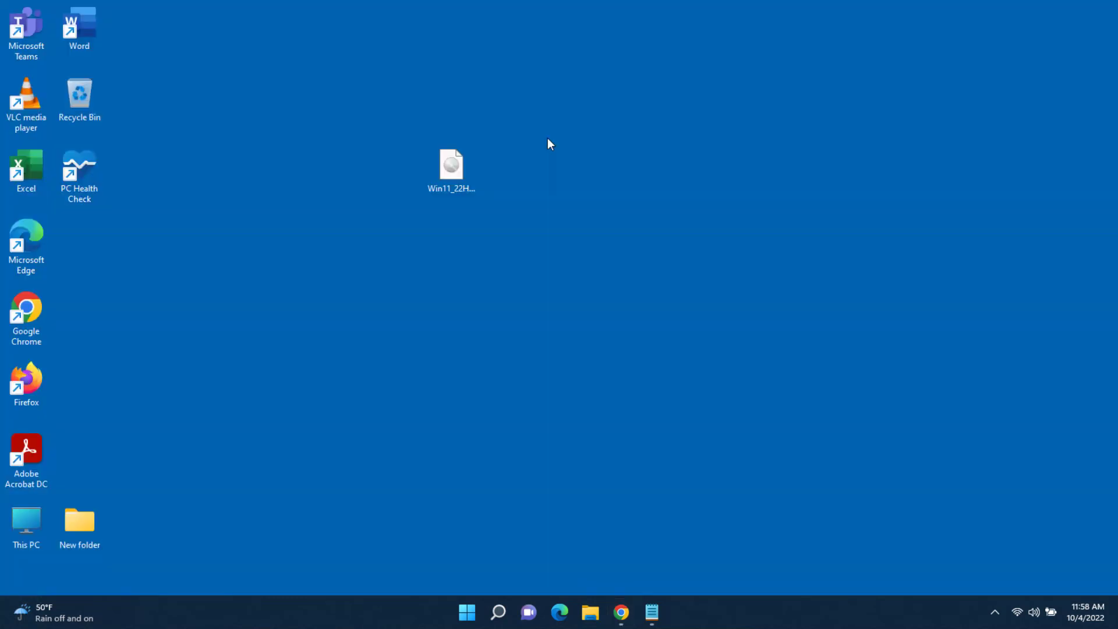
Mount the Windows 11 ISO from the desktop as DVD Drive (E:) and adjust Explorer's view options.
click(451, 169)
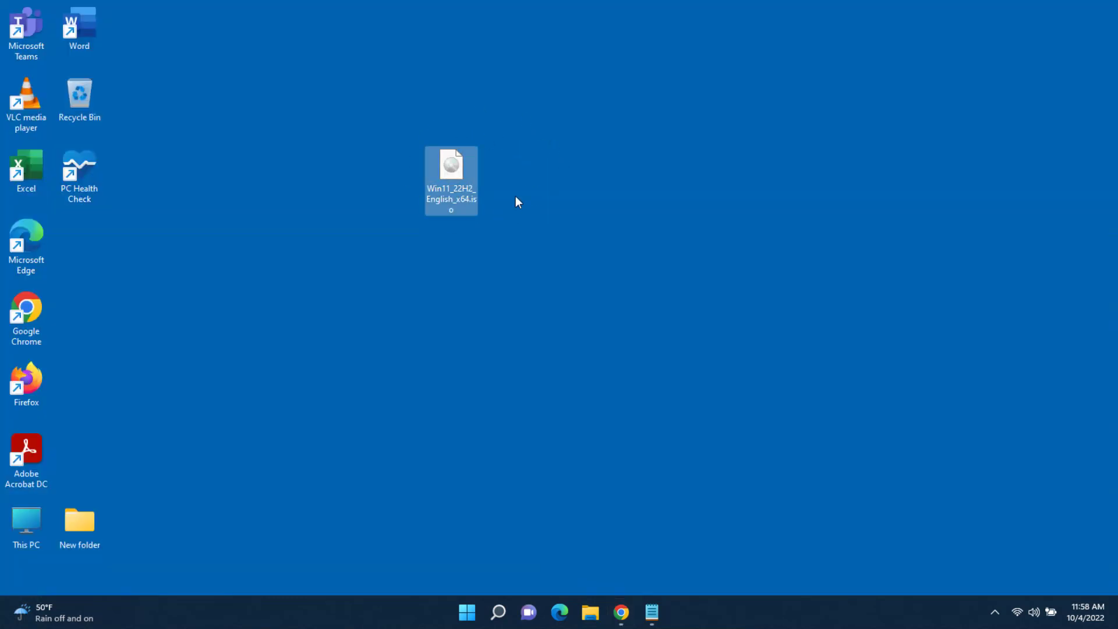
mouse_move(455, 164)
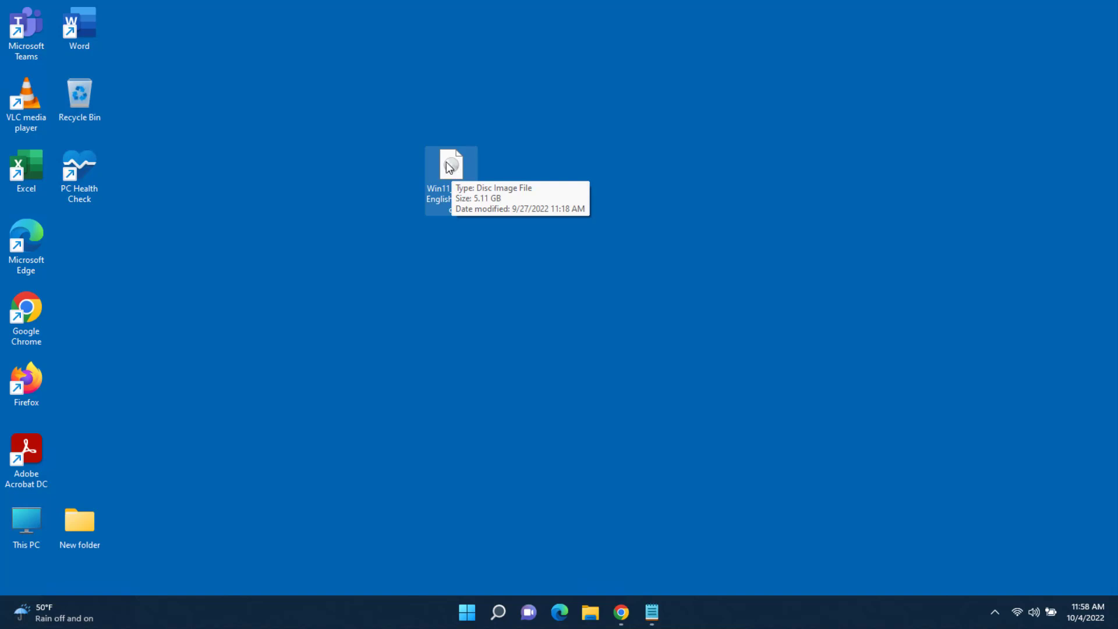
right_click(448, 163)
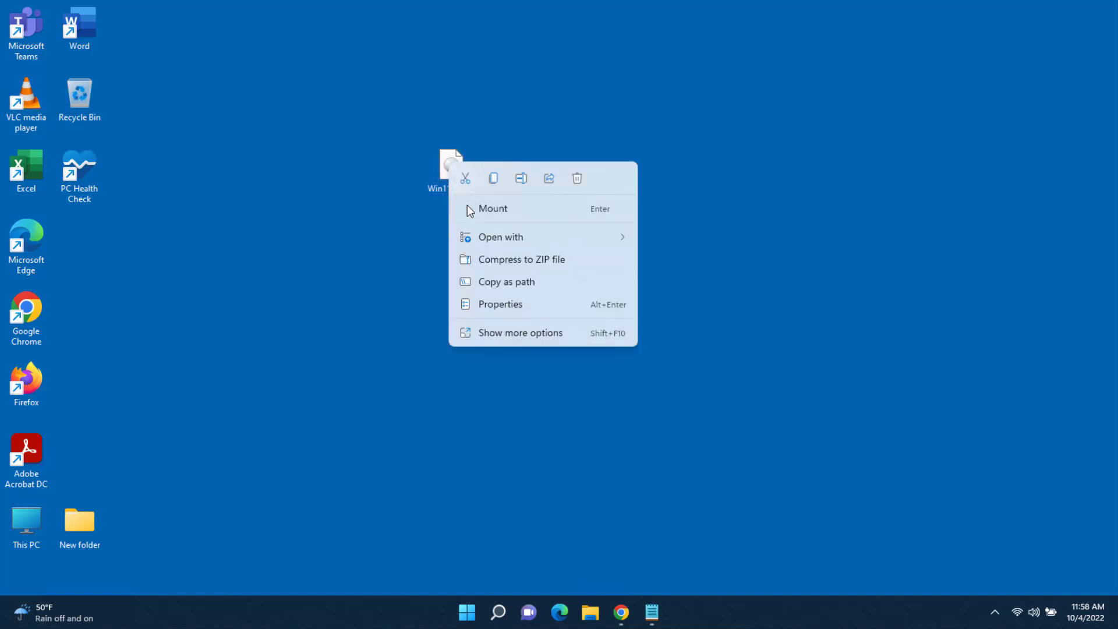
click(503, 208)
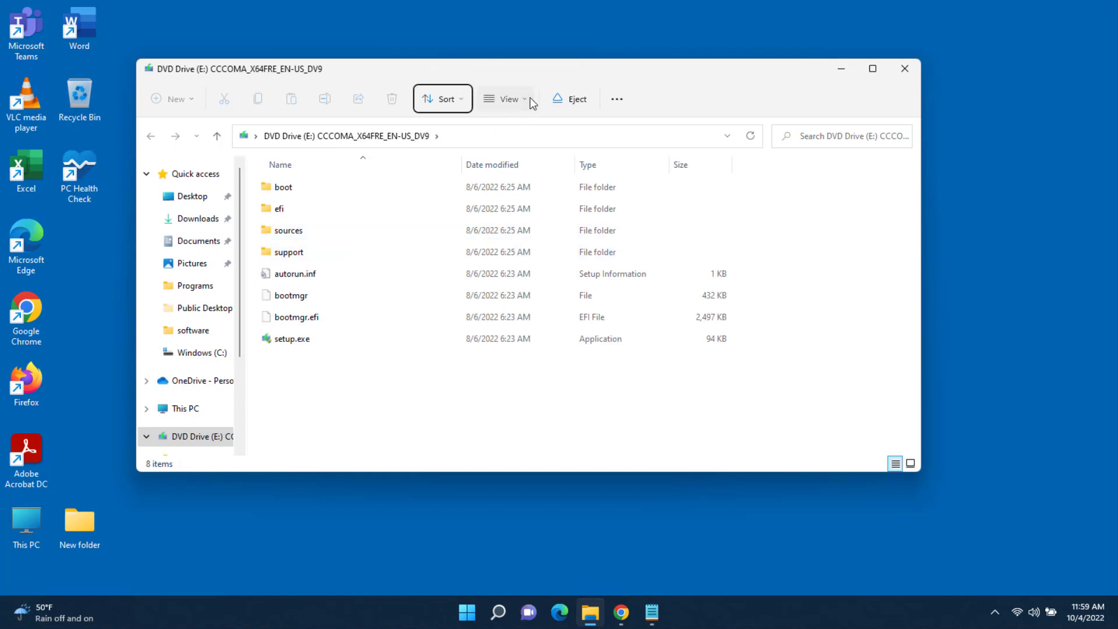
click(530, 96)
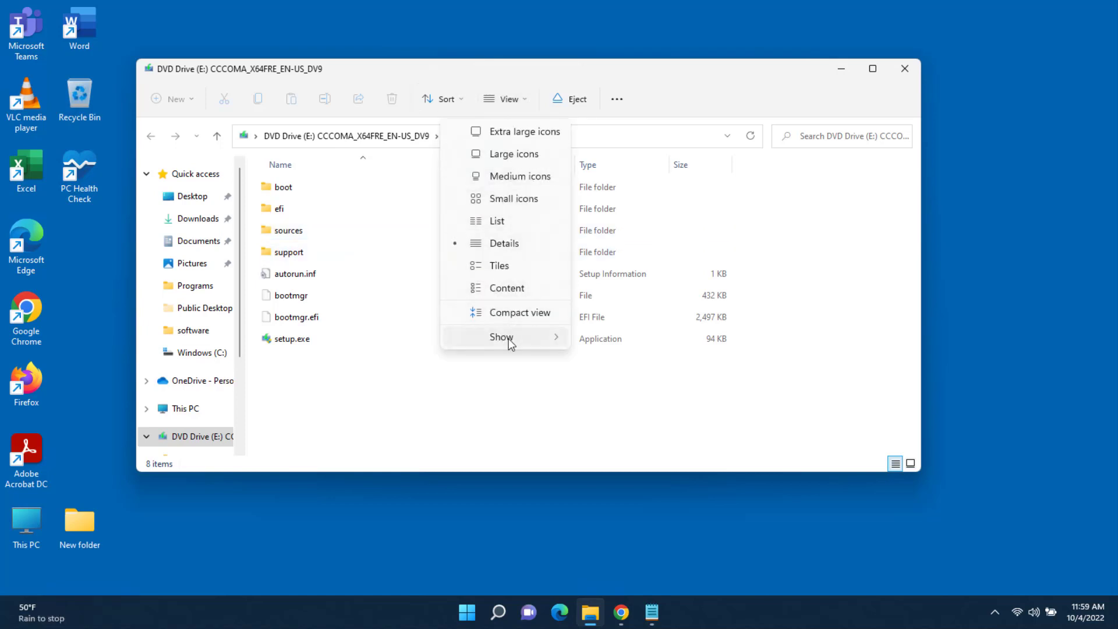
mouse_move(502, 333)
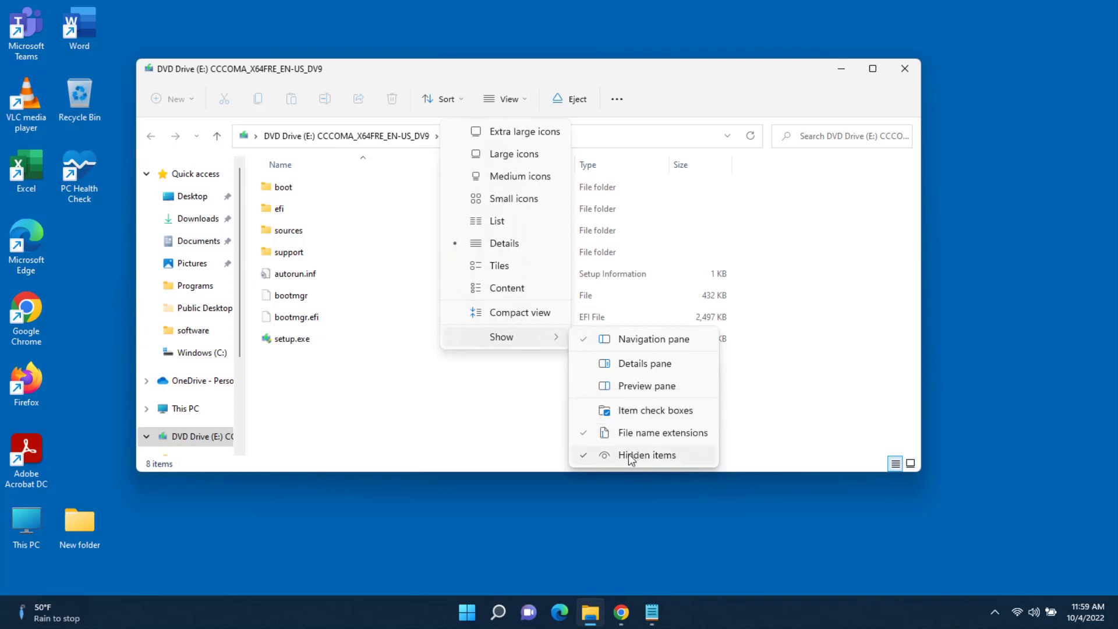
Run setup.exe as administrator, approve the UAC prompt, close Explorer, and continue past the first setup page.
right_click(297, 336)
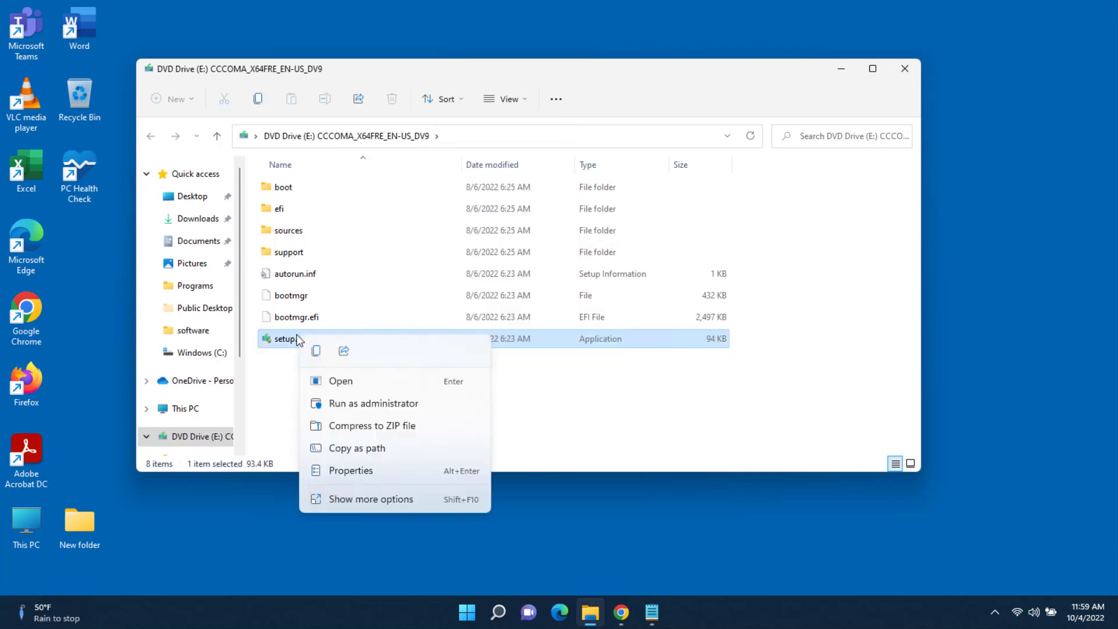
click(384, 403)
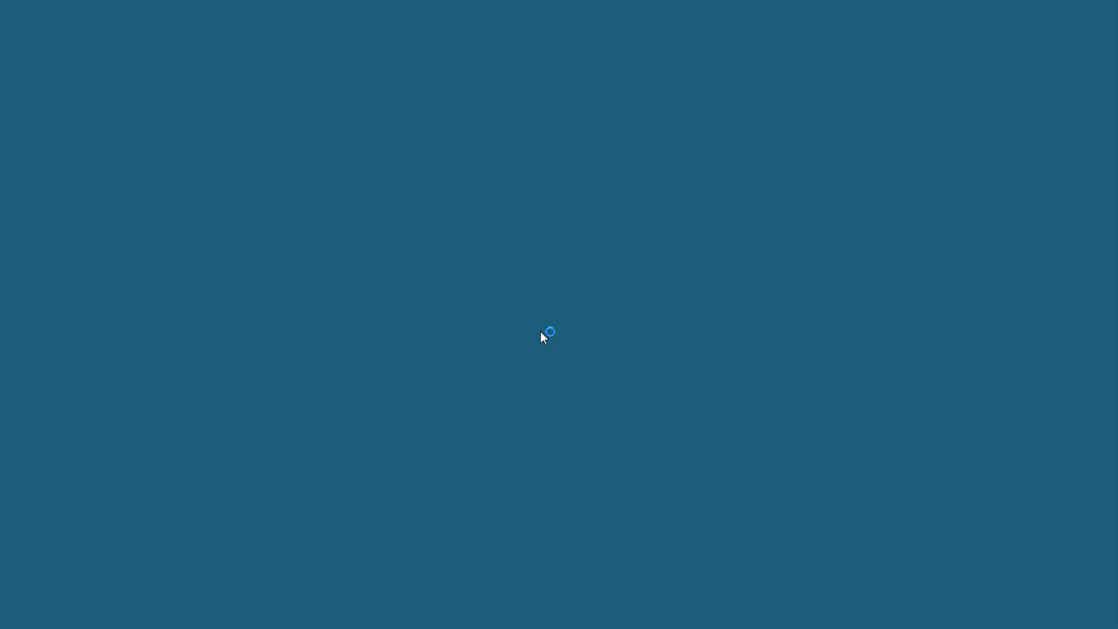
click(500, 419)
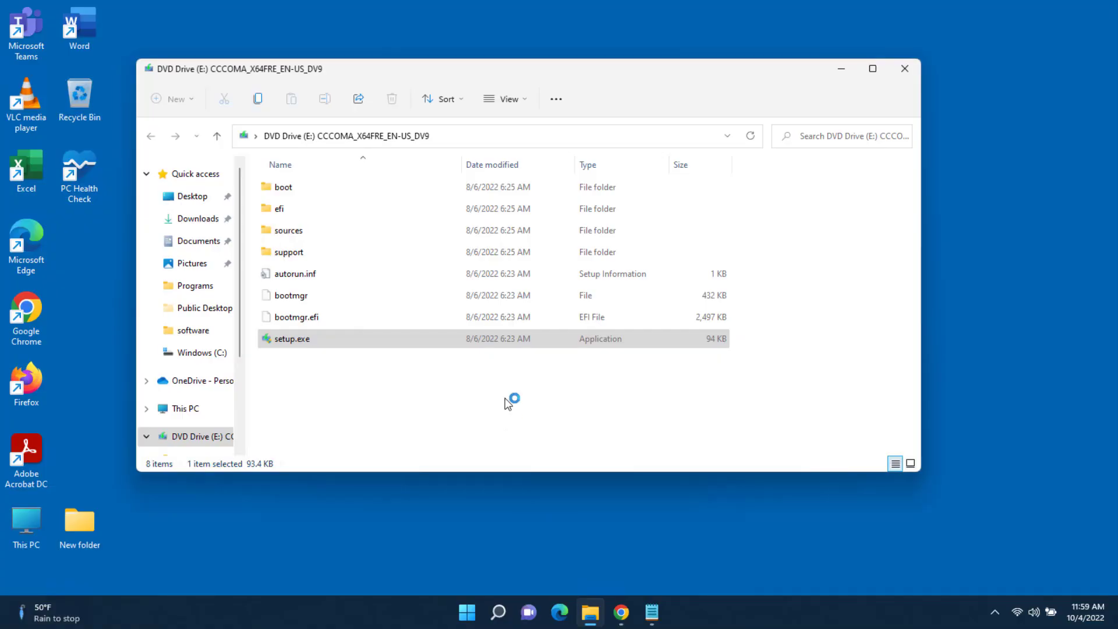
click(903, 70)
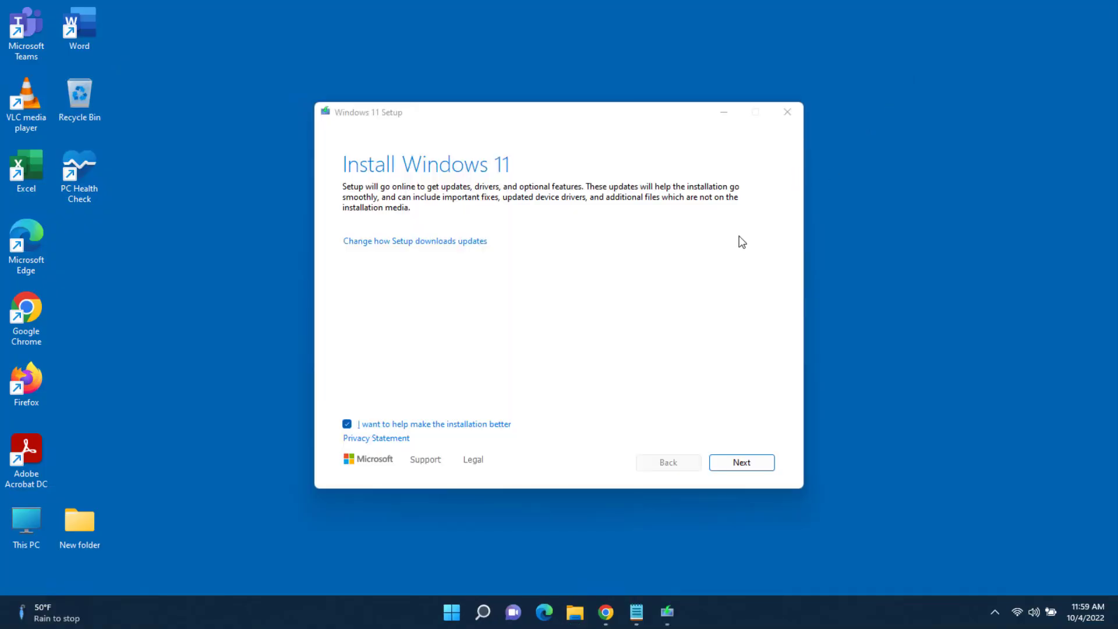
click(735, 463)
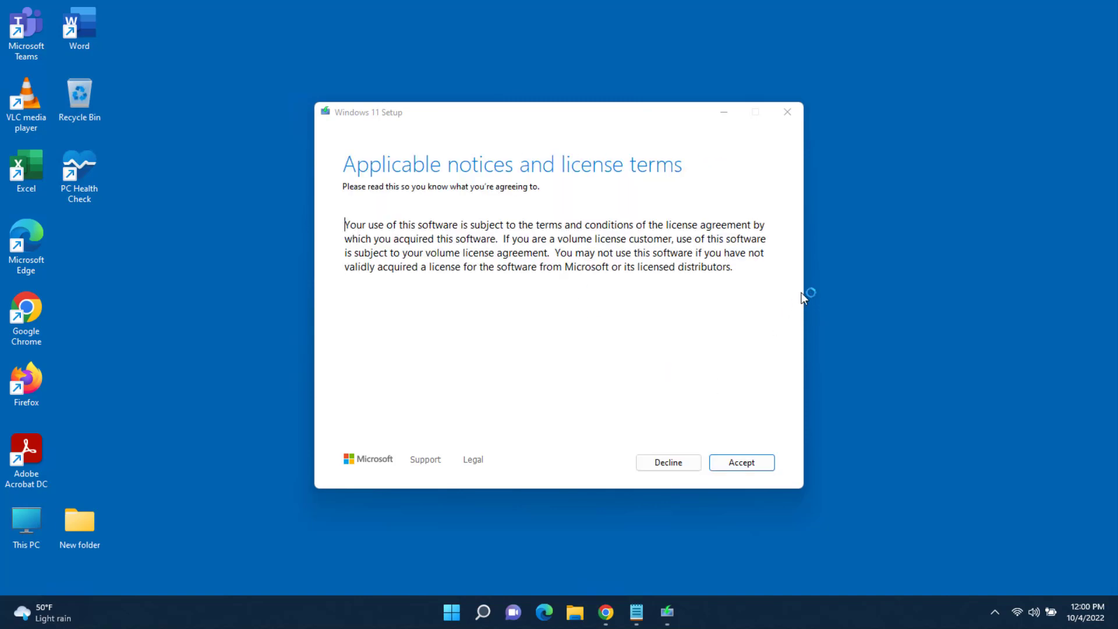
Accept the Windows 11 license terms.
click(743, 463)
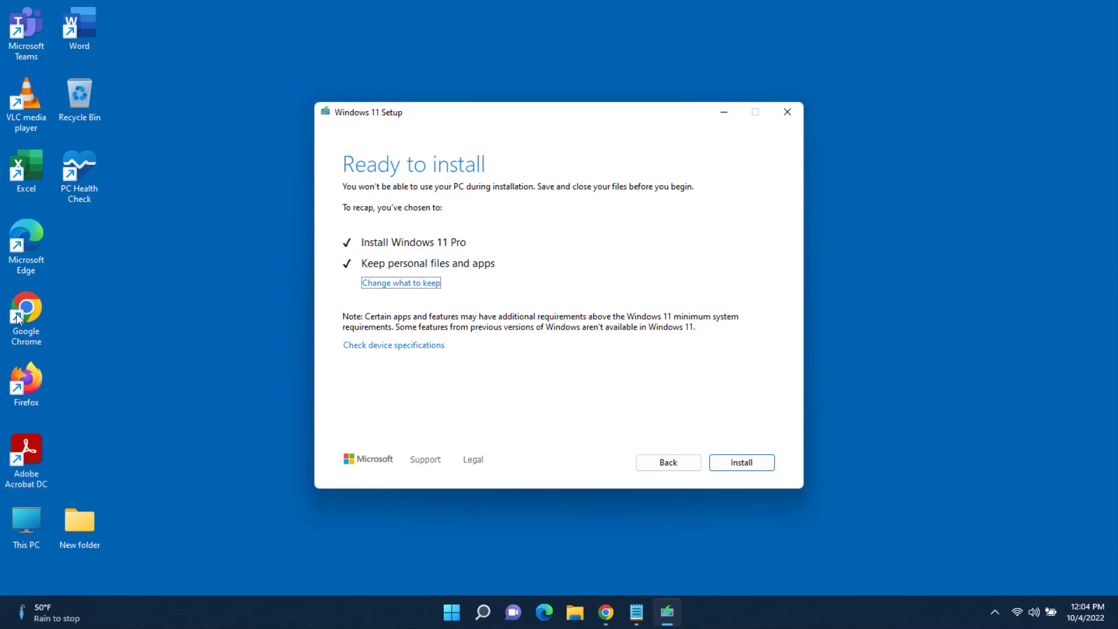
Open Change what to keep and continue with Keep personal files and apps selected.
click(379, 284)
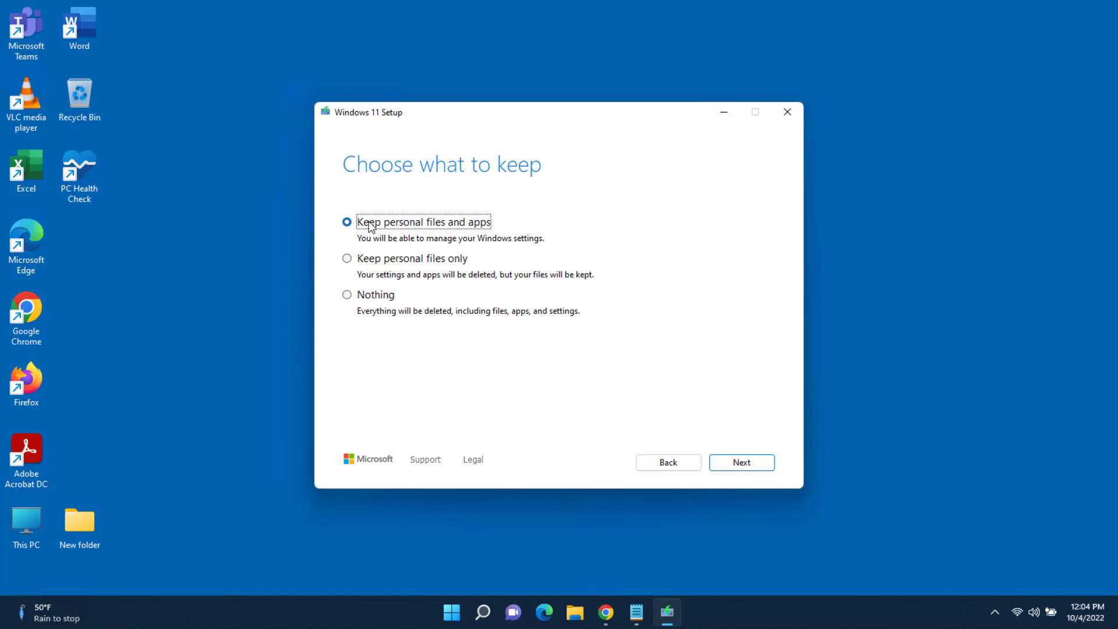
click(767, 458)
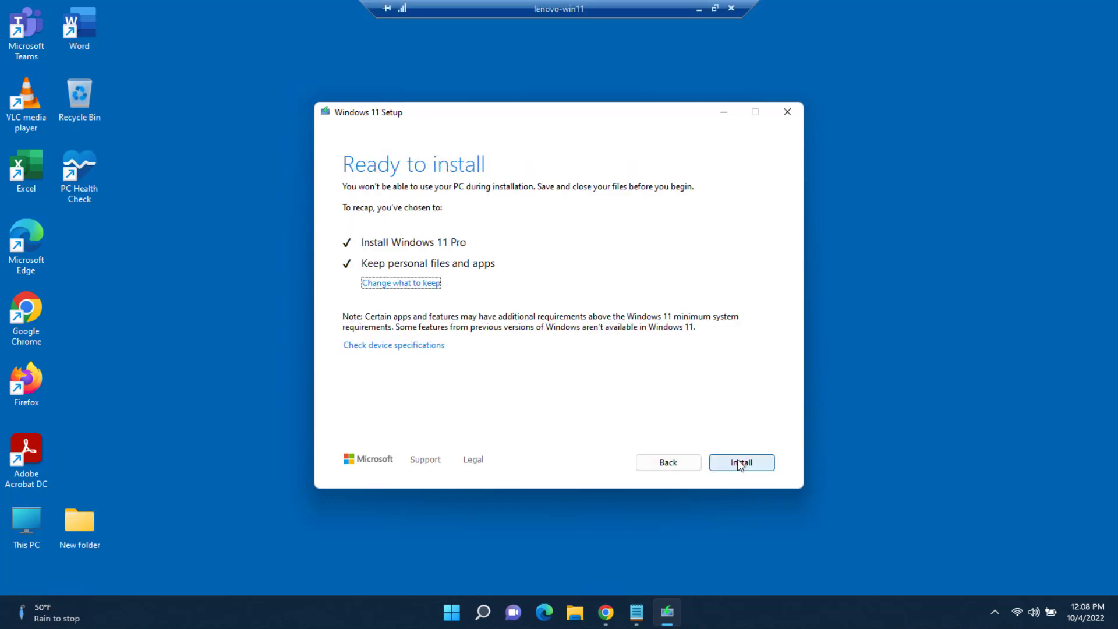
Begin the Windows 11 Pro installation from the Ready to install page.
click(739, 463)
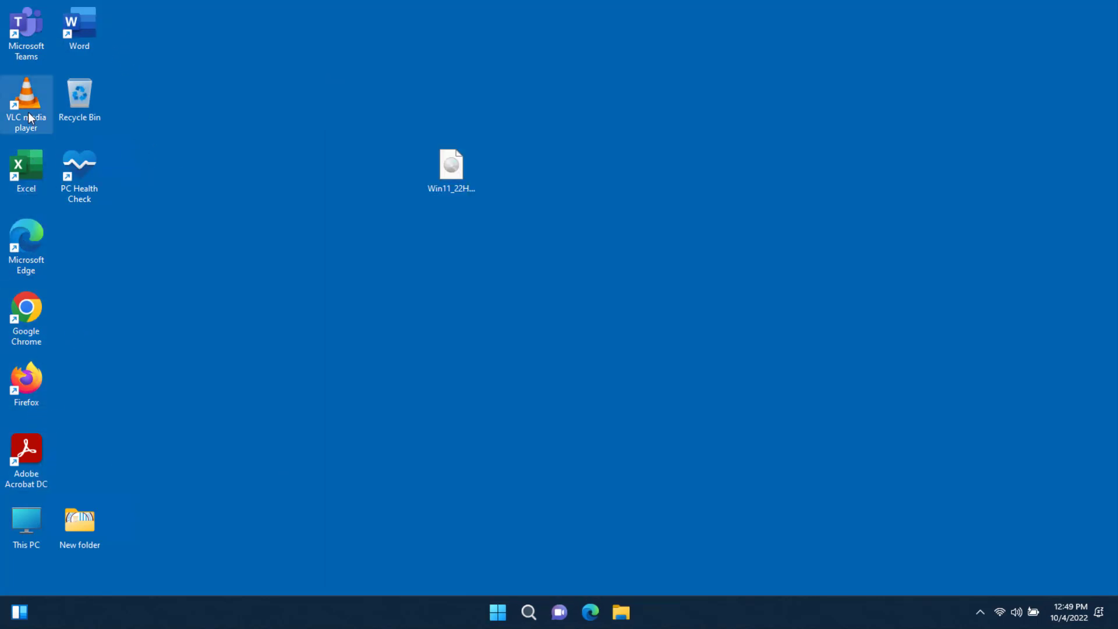
click(79, 172)
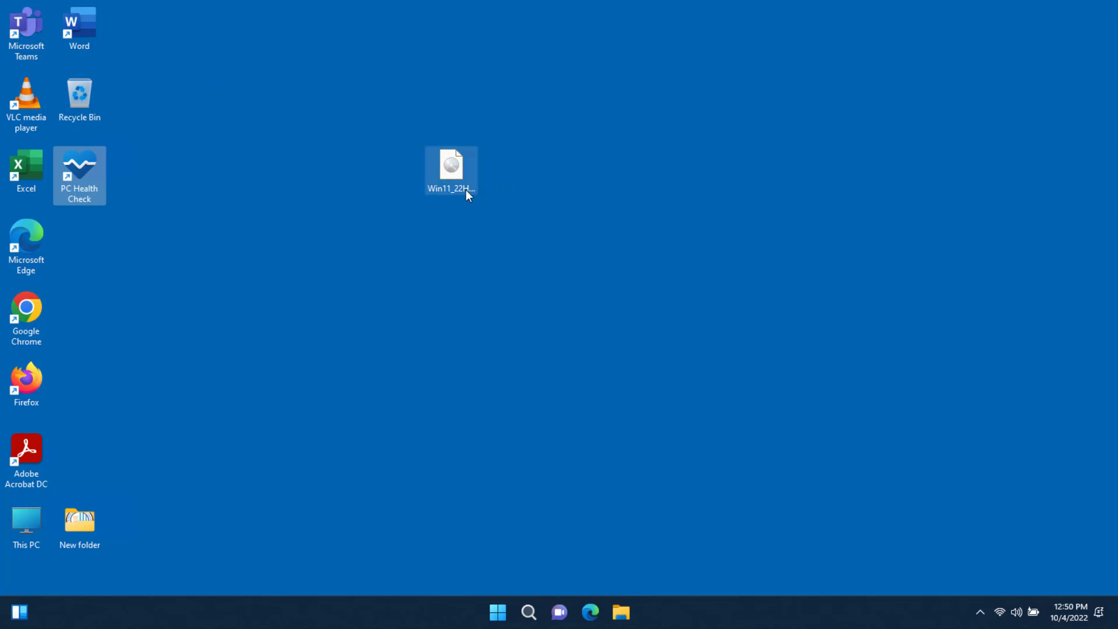
right_click(498, 615)
click(456, 511)
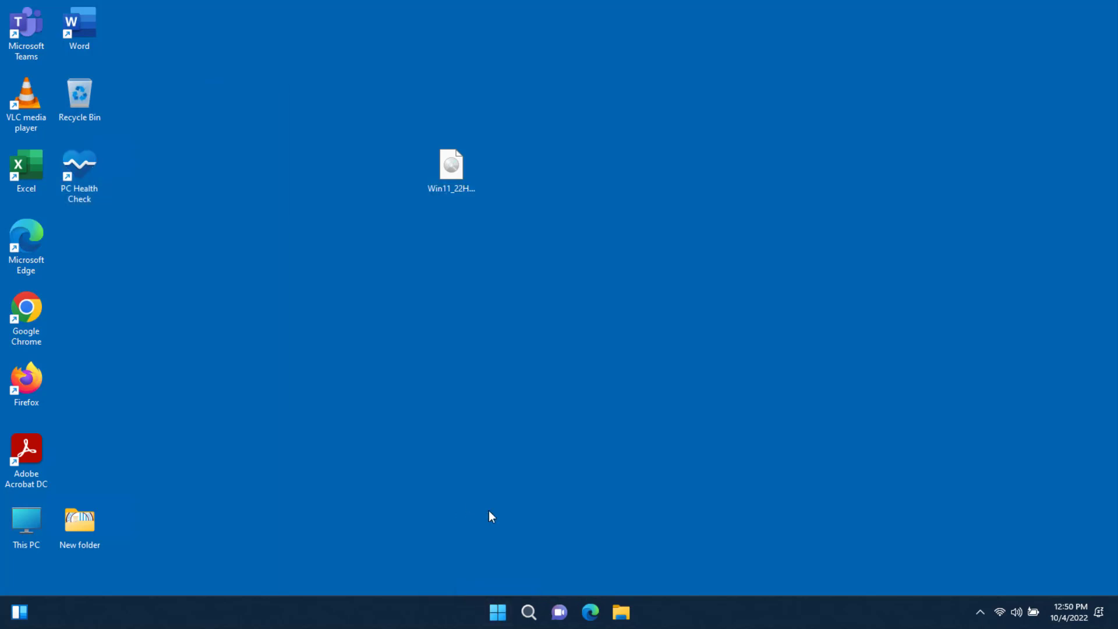
text(abou)
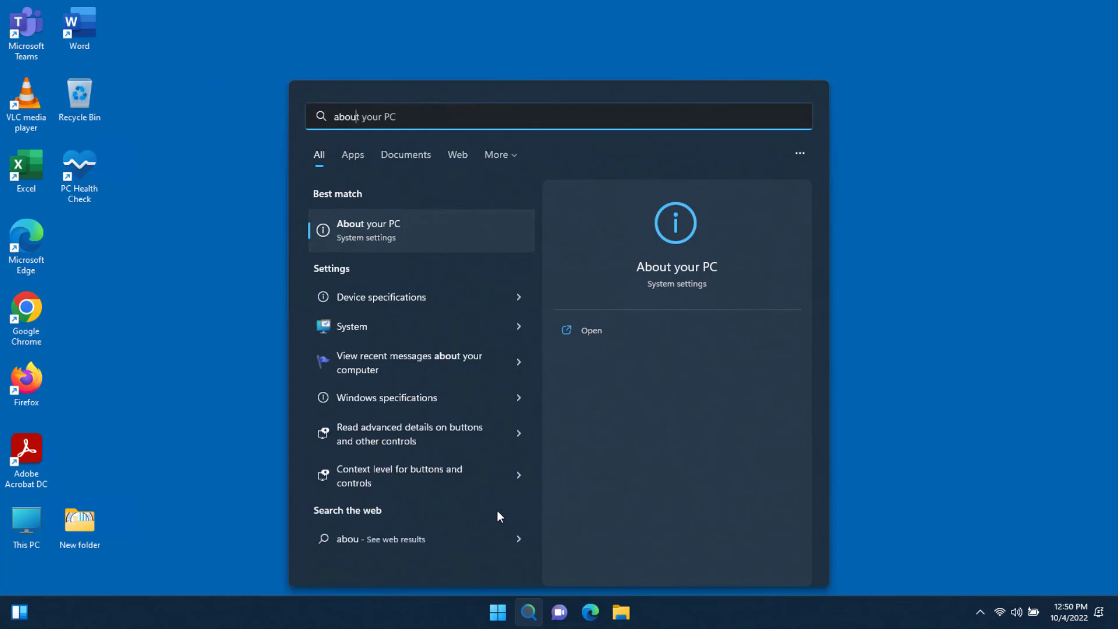
click(384, 232)
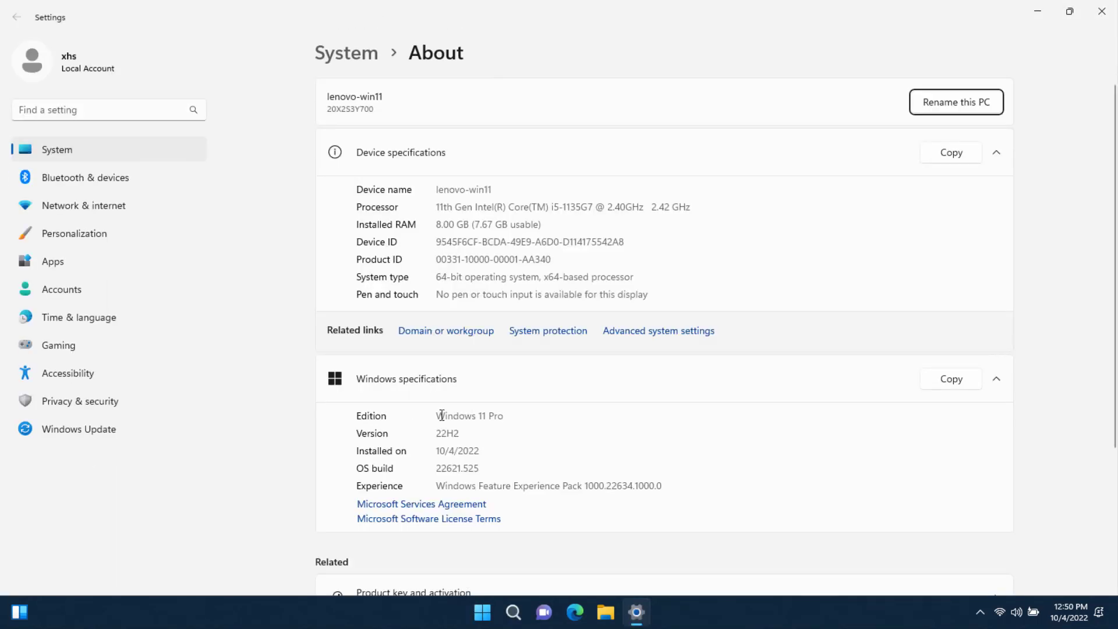
drag(443, 415, 400, 437)
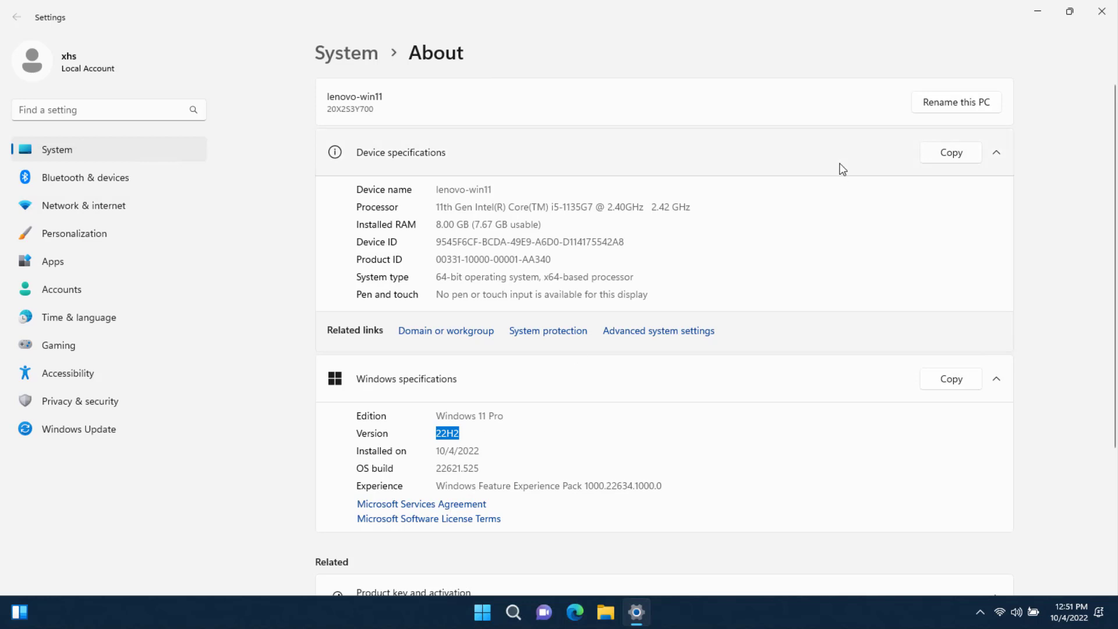
click(1098, 17)
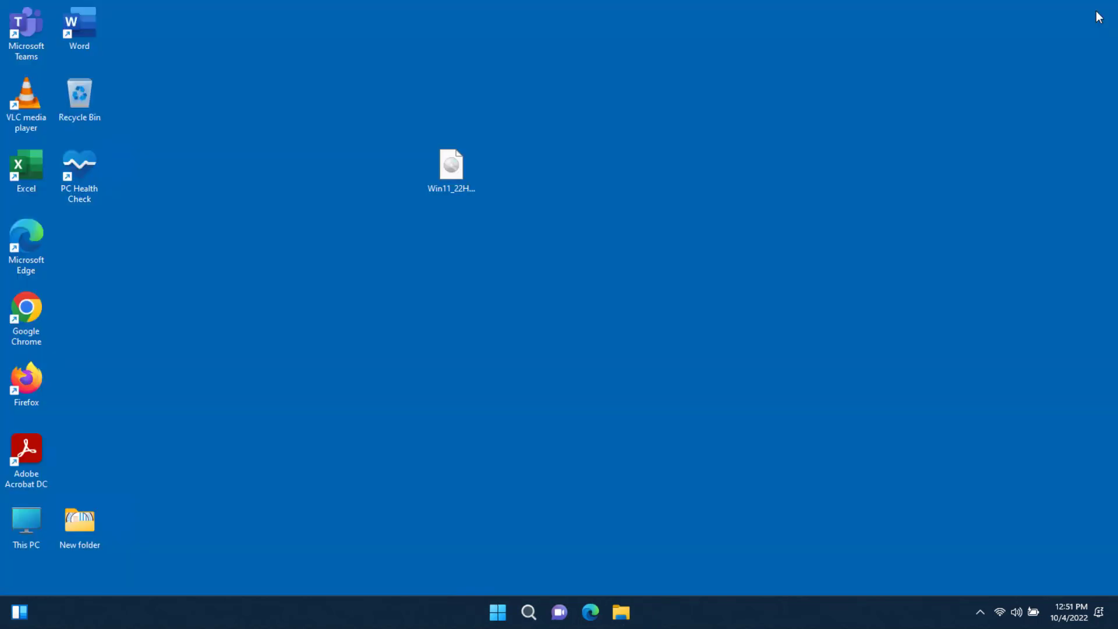
drag(159, 42, 140, 244)
click(457, 188)
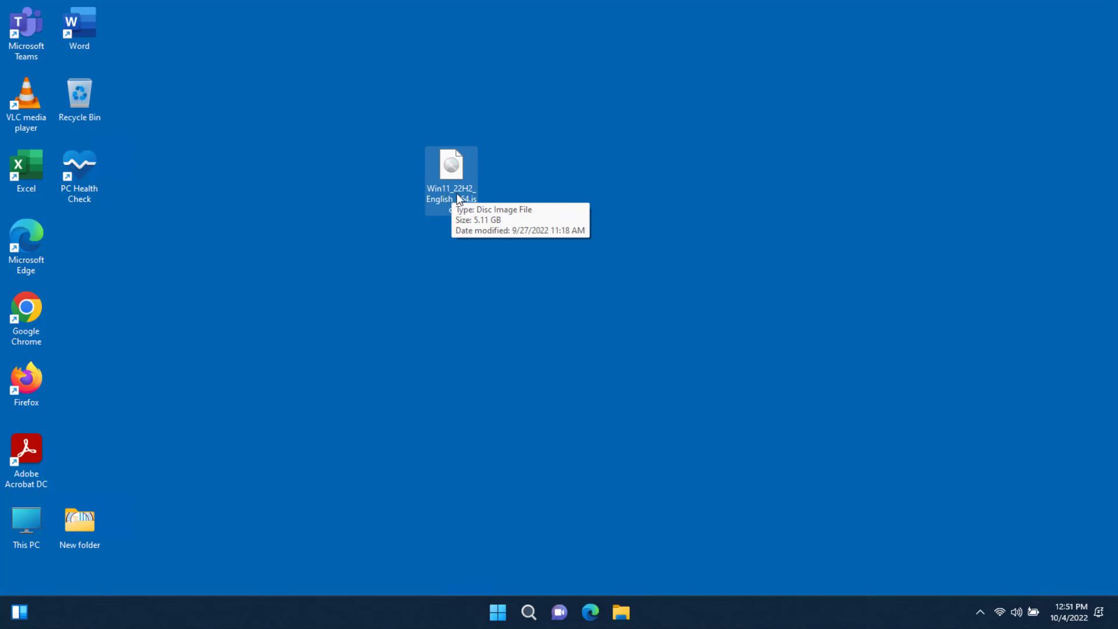
click(847, 539)
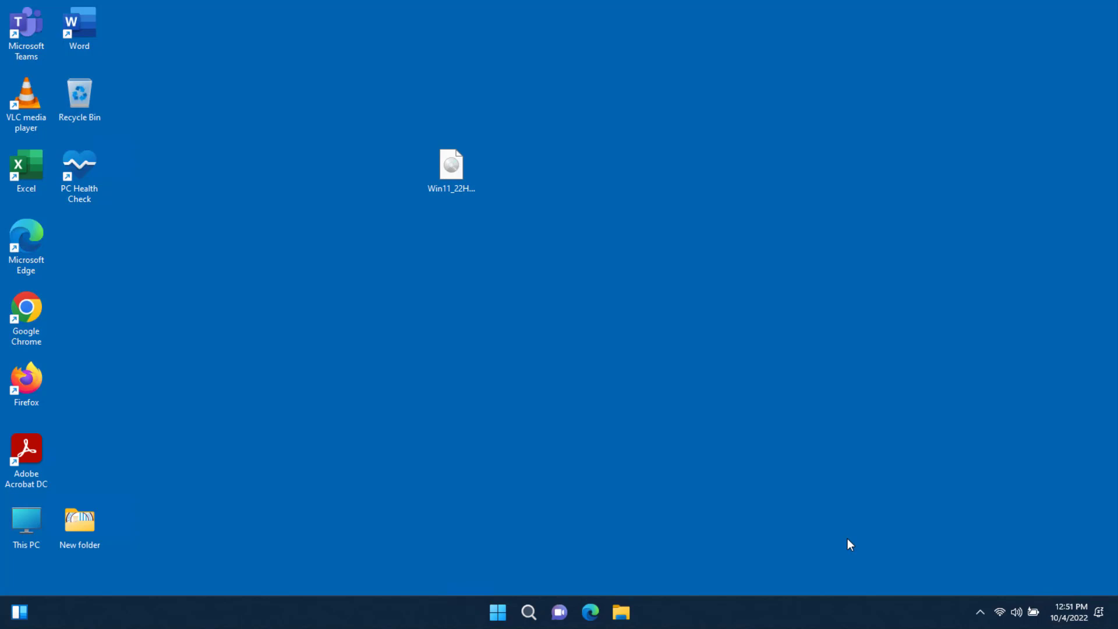
click(451, 172)
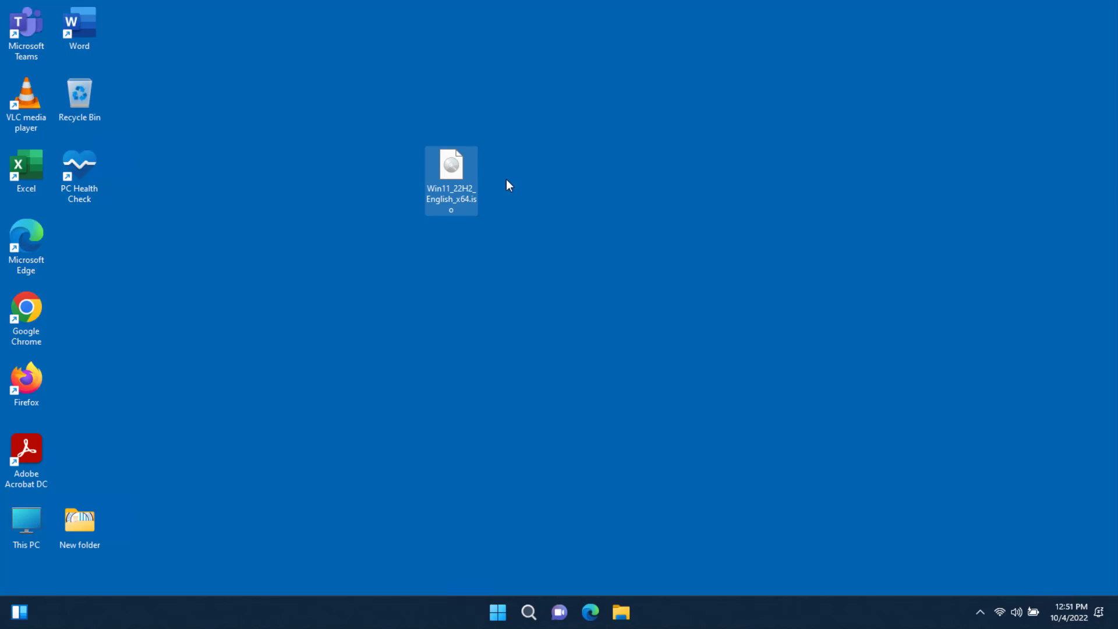
click(506, 180)
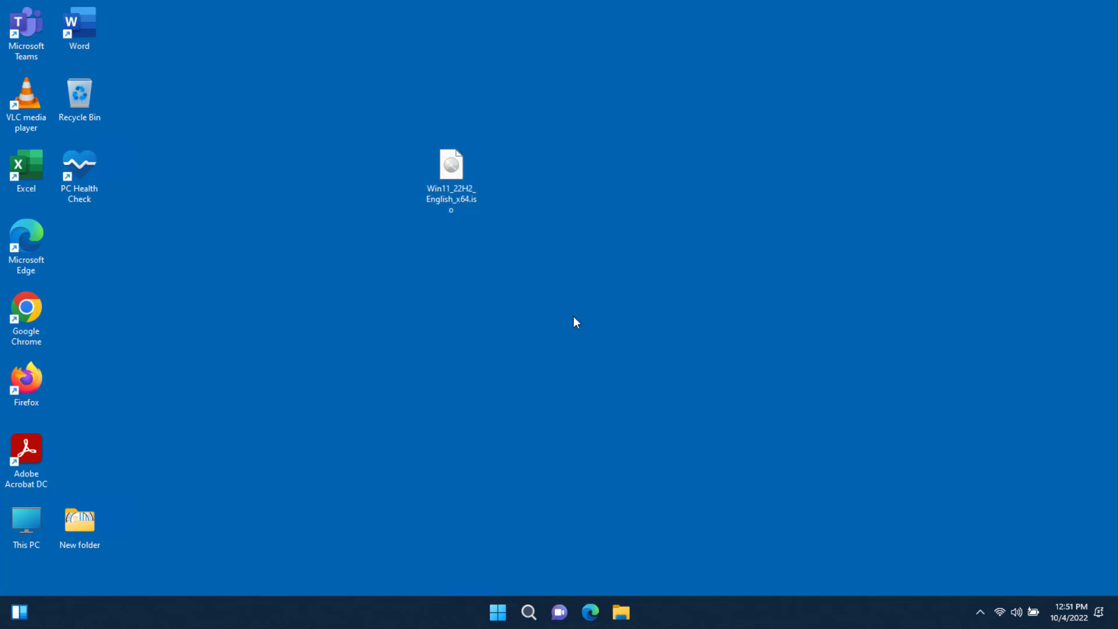
Run a Windows Update check so the KB5017271 .NET Framework update downloads, then close Settings.
click(499, 615)
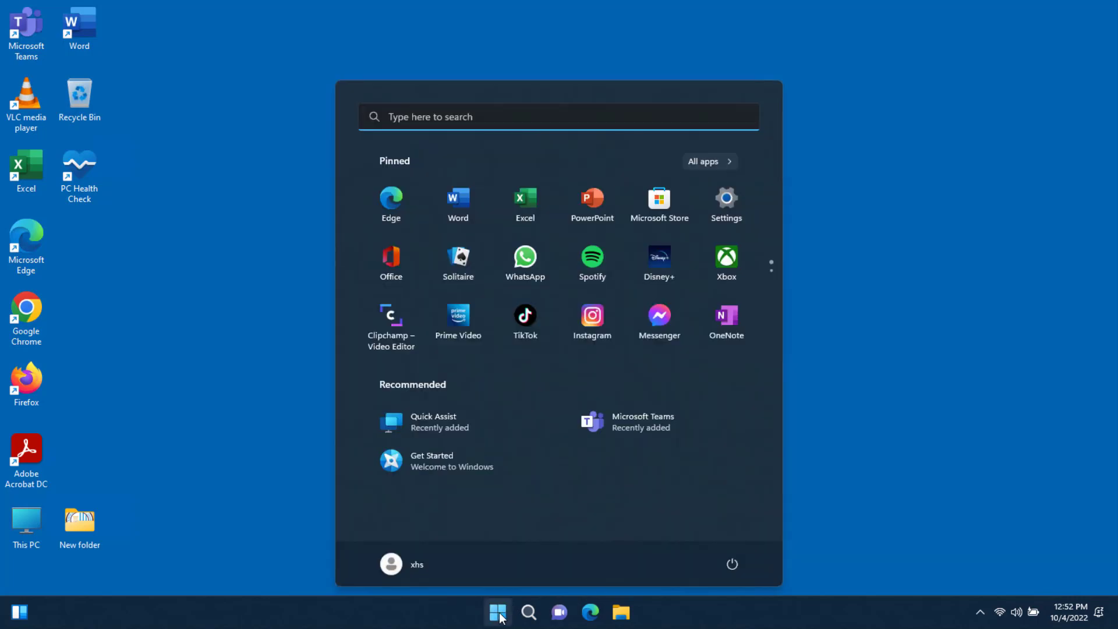
click(726, 201)
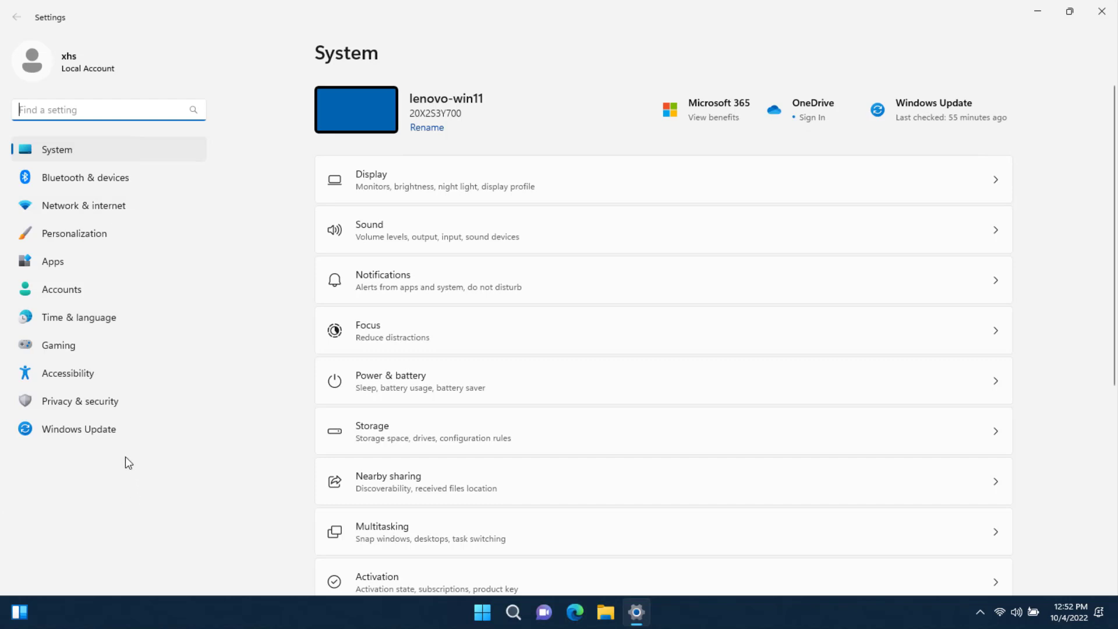
click(94, 430)
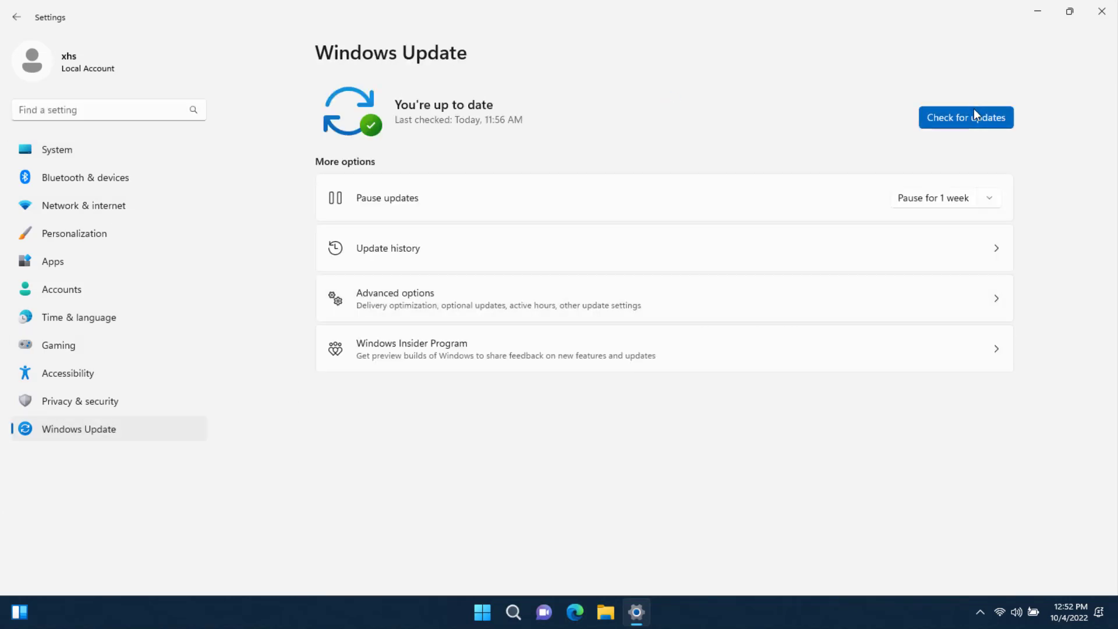
click(968, 119)
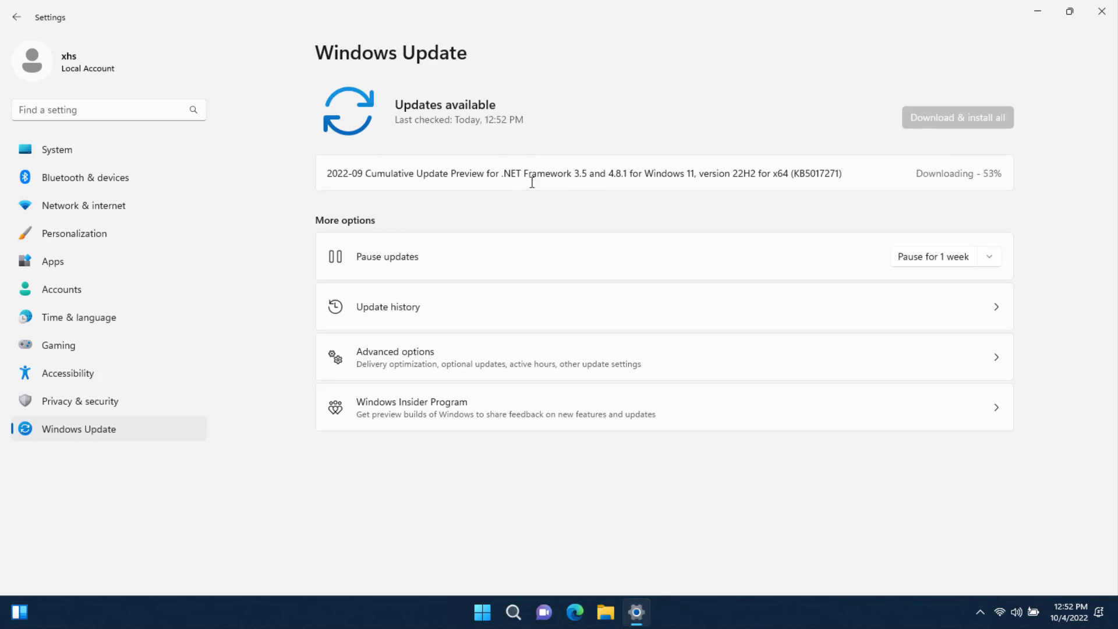
click(1102, 11)
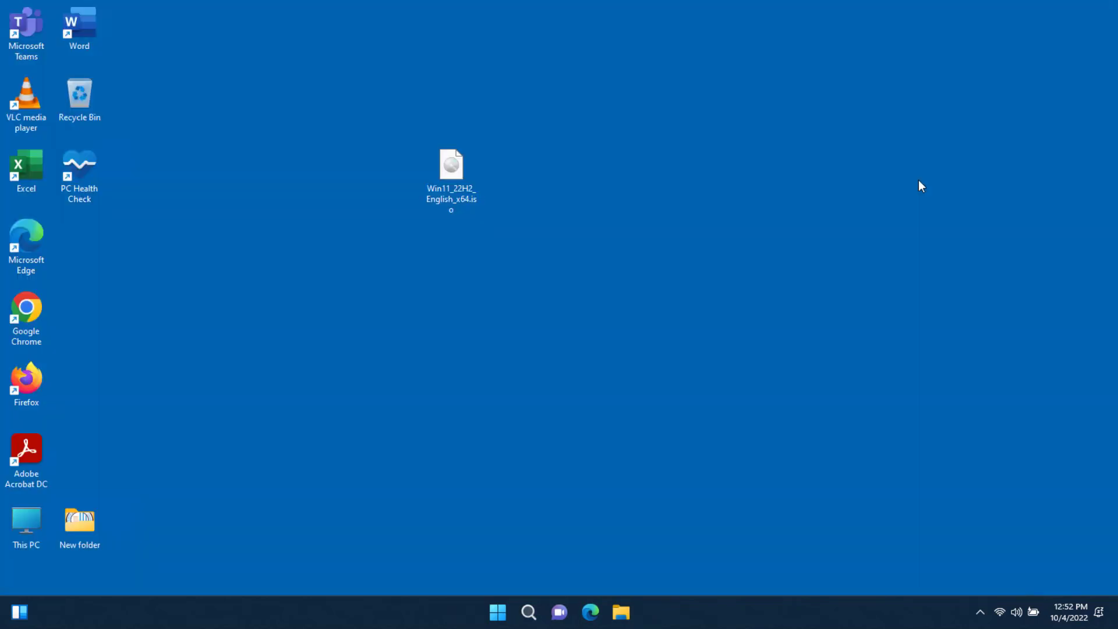